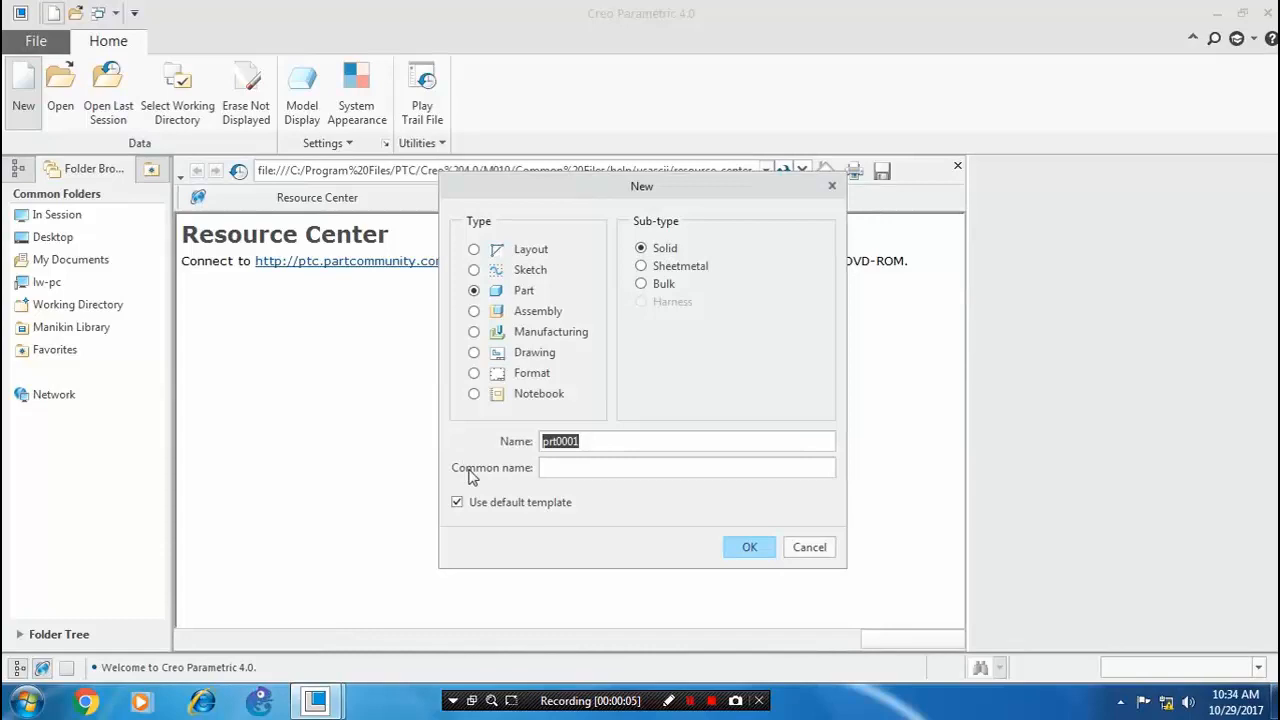
Create a new solid part without the default template, using the mmns_part_solid template
click(458, 501)
click(745, 546)
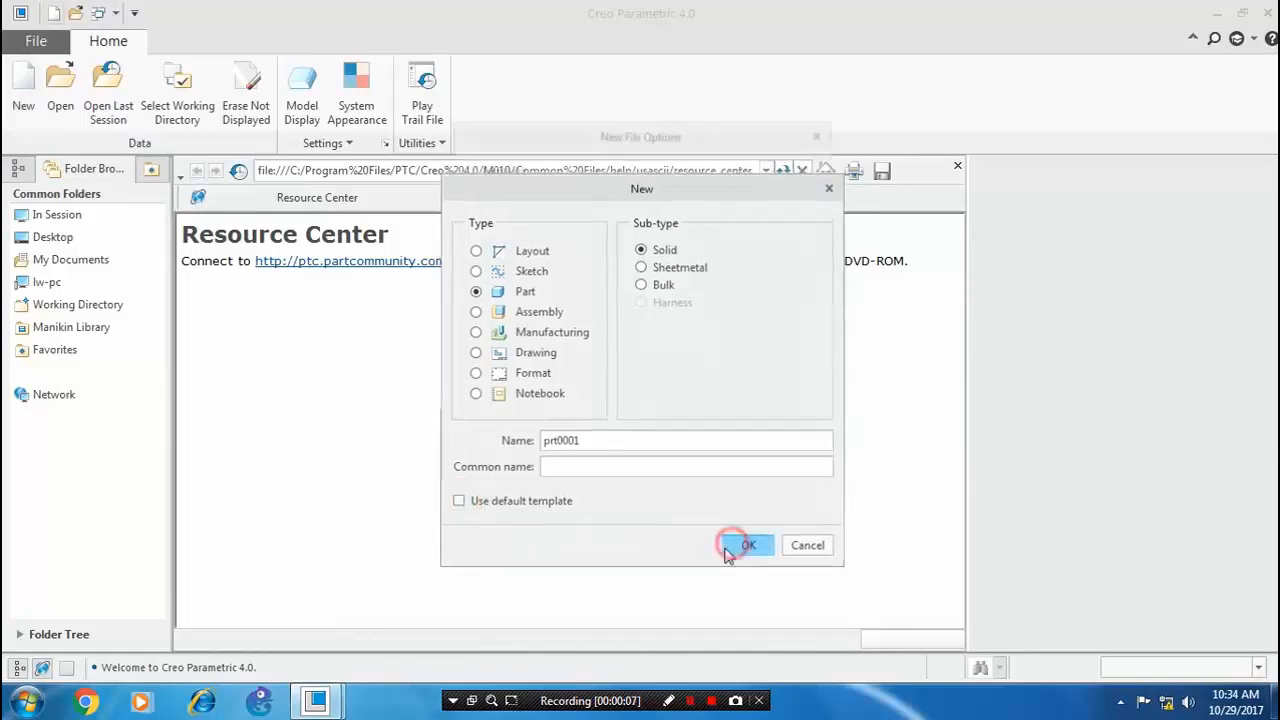
click(546, 304)
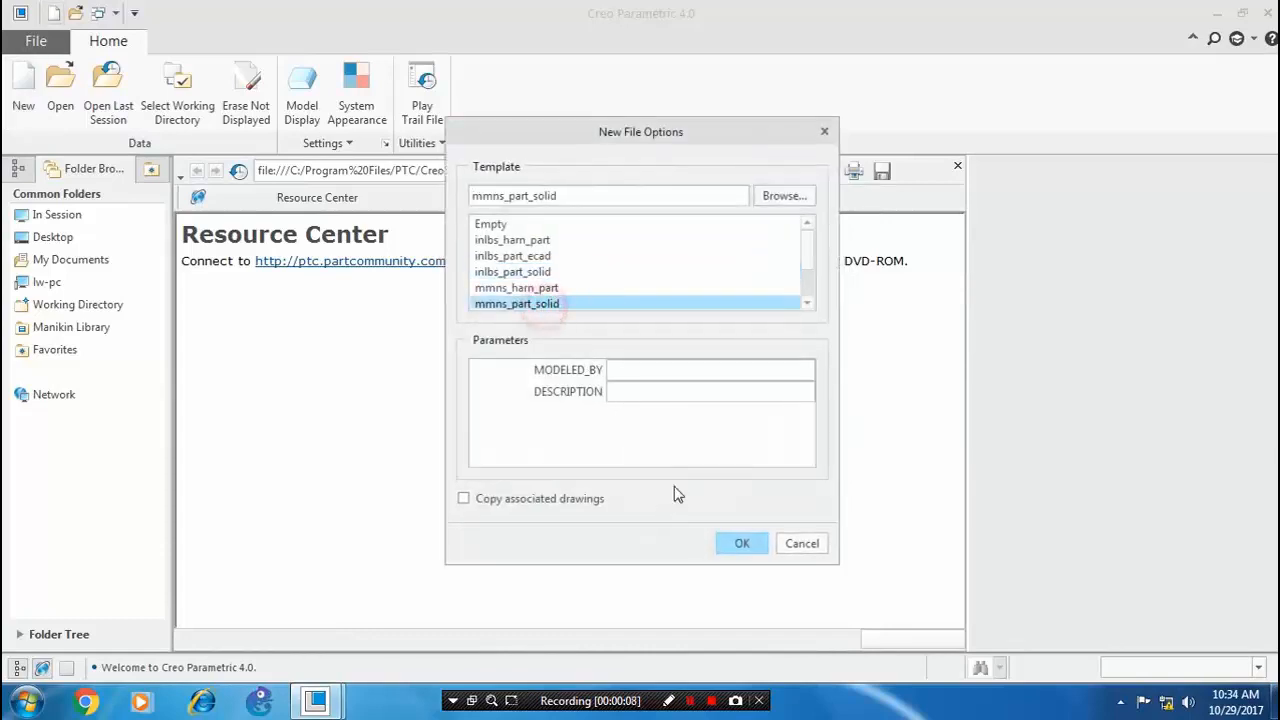
click(741, 545)
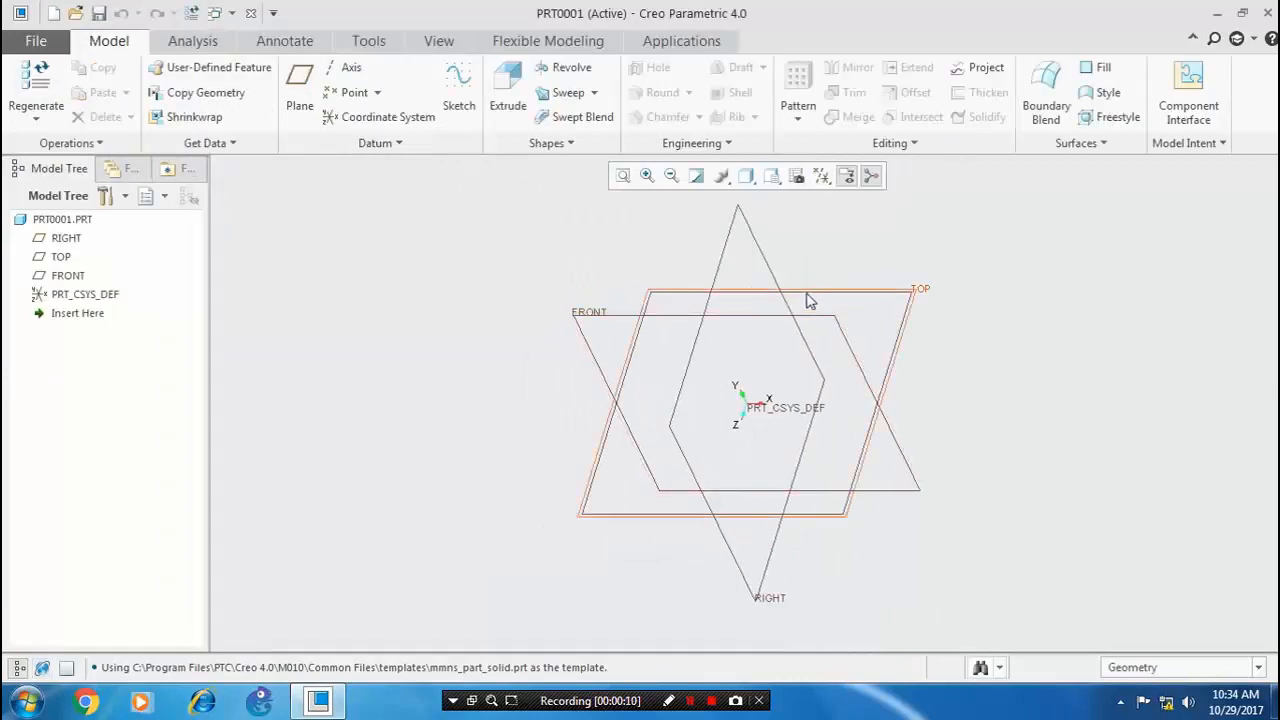
On the TOP plane, sketch two concentric circles centred on the origin, about 404 mm and 107 mm in diameter
click(800, 295)
click(459, 95)
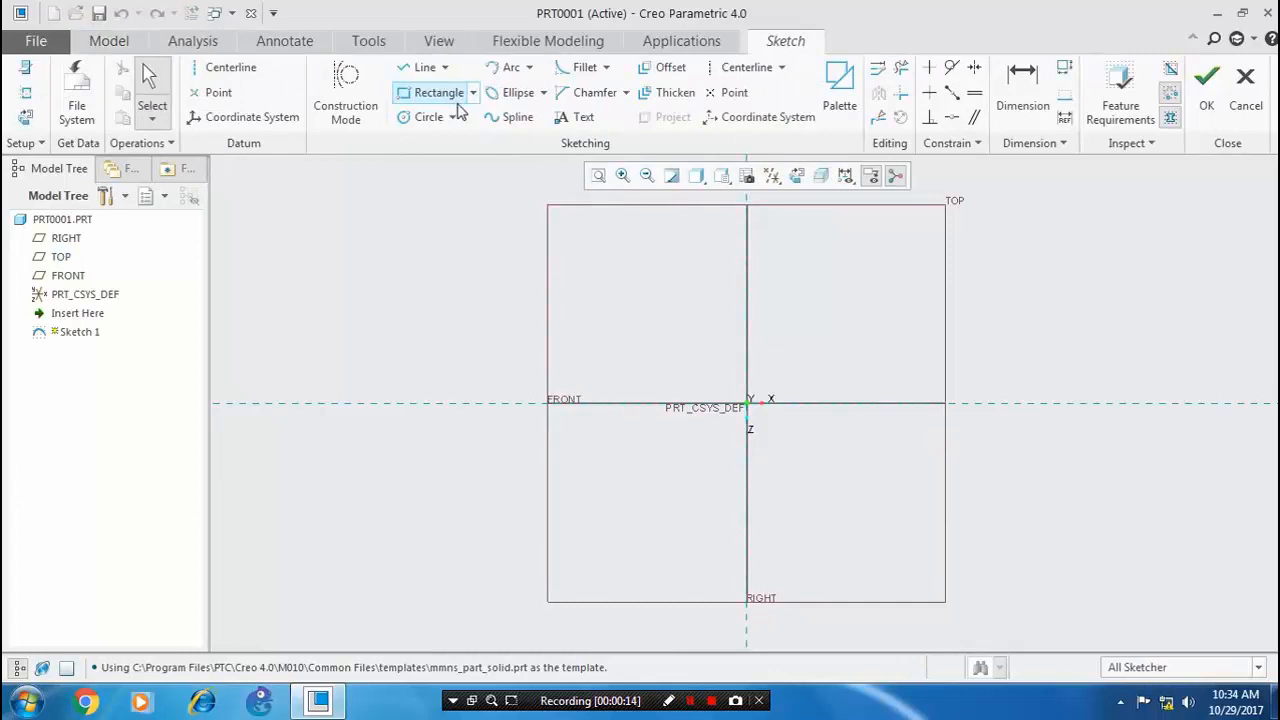
click(456, 117)
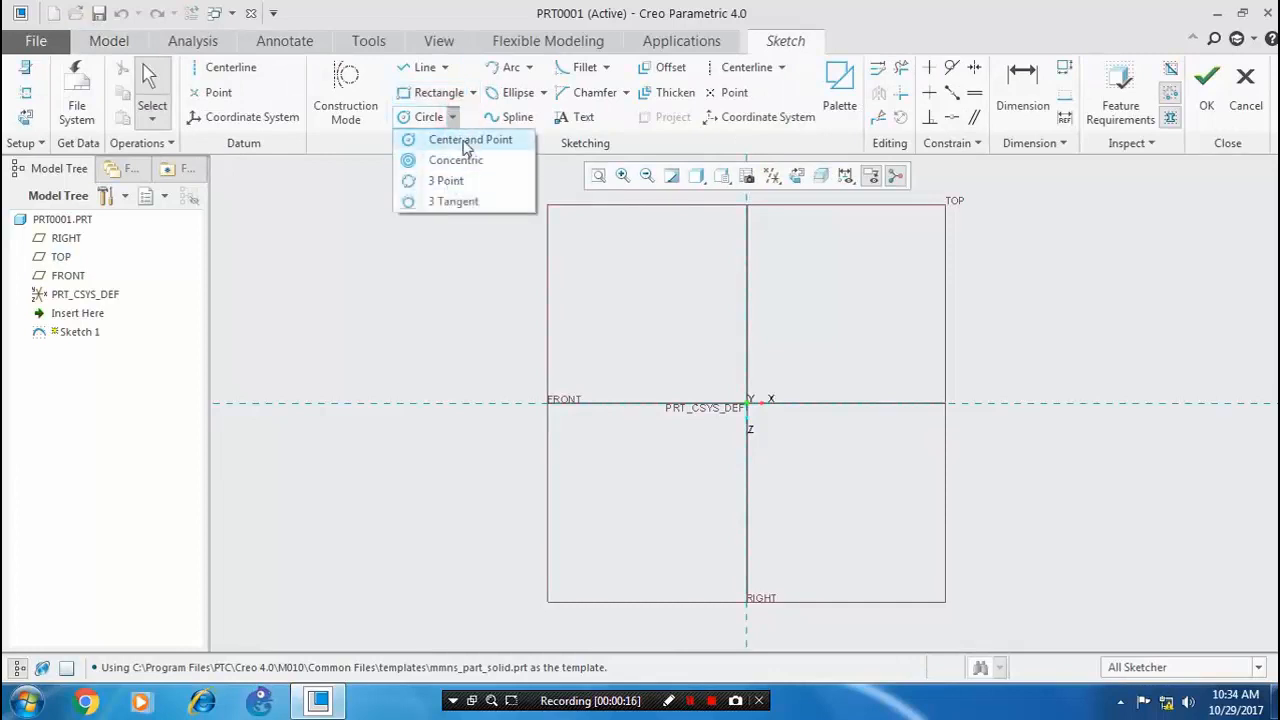
click(466, 140)
click(747, 403)
click(797, 551)
click(748, 404)
click(761, 441)
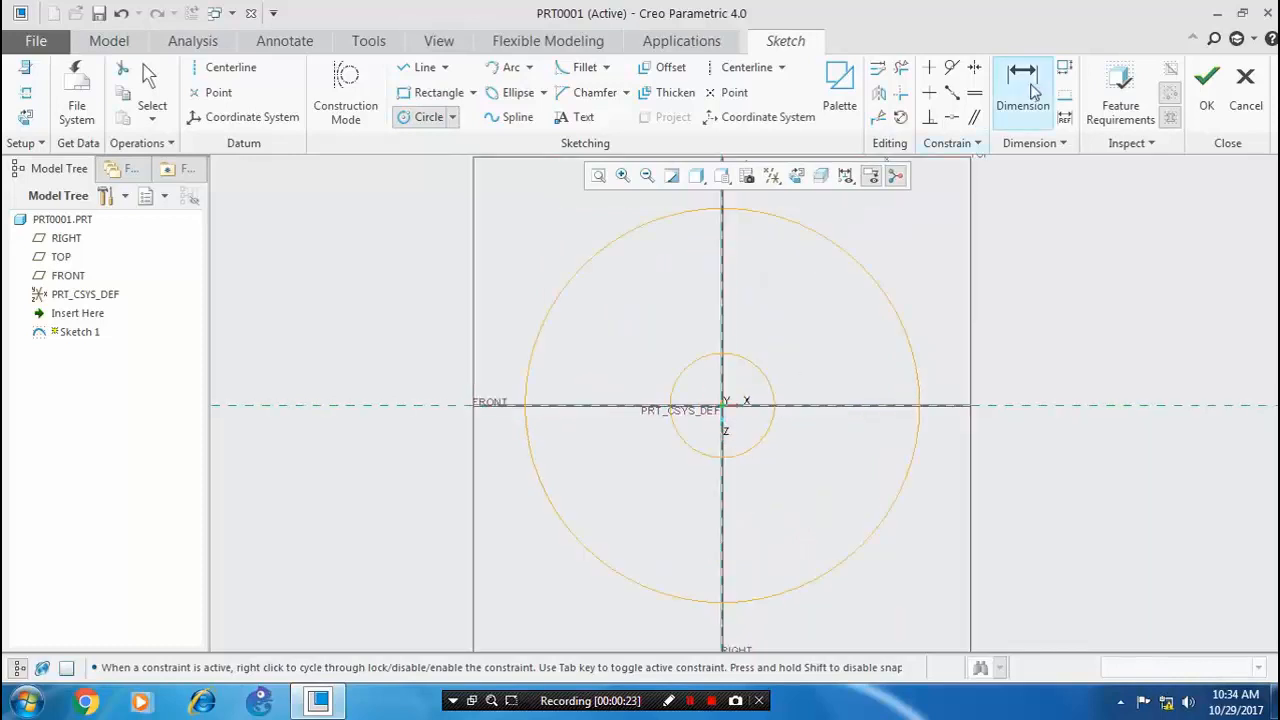
click(1120, 95)
click(642, 440)
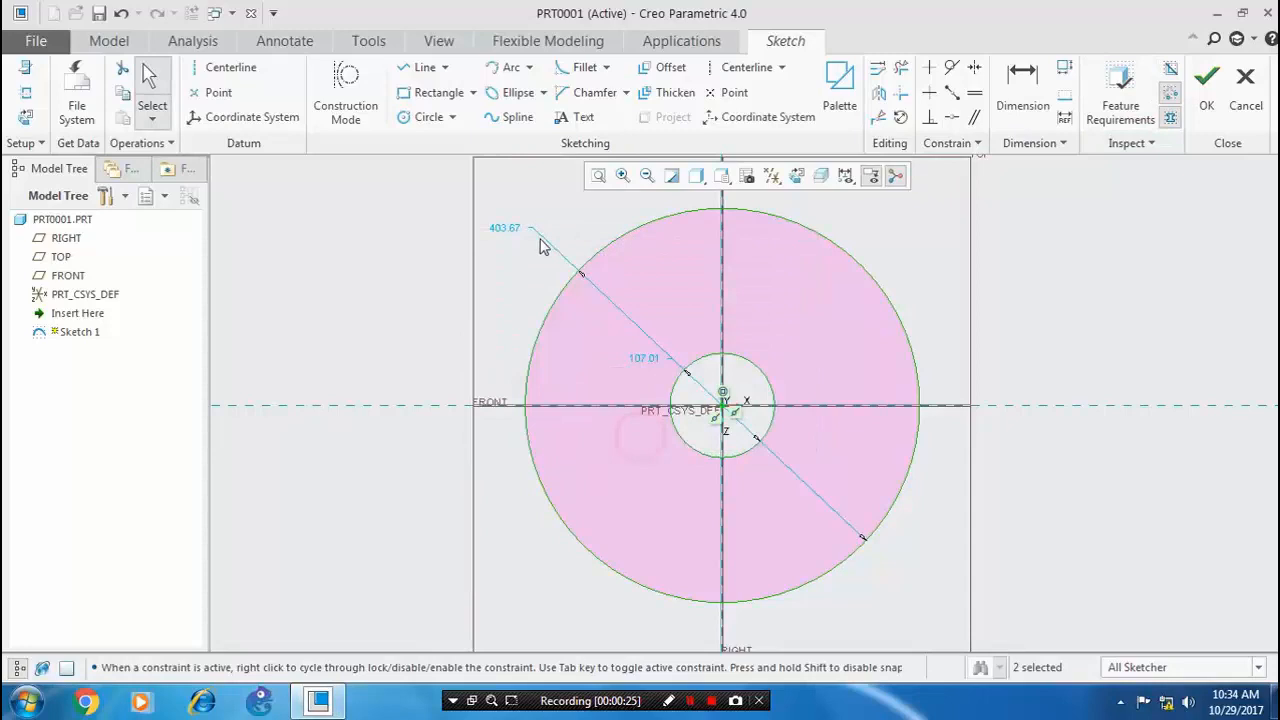
Set the outer circle's diameter to 400 mm and the inner circle's diameter to 75 mm
double_click(502, 228)
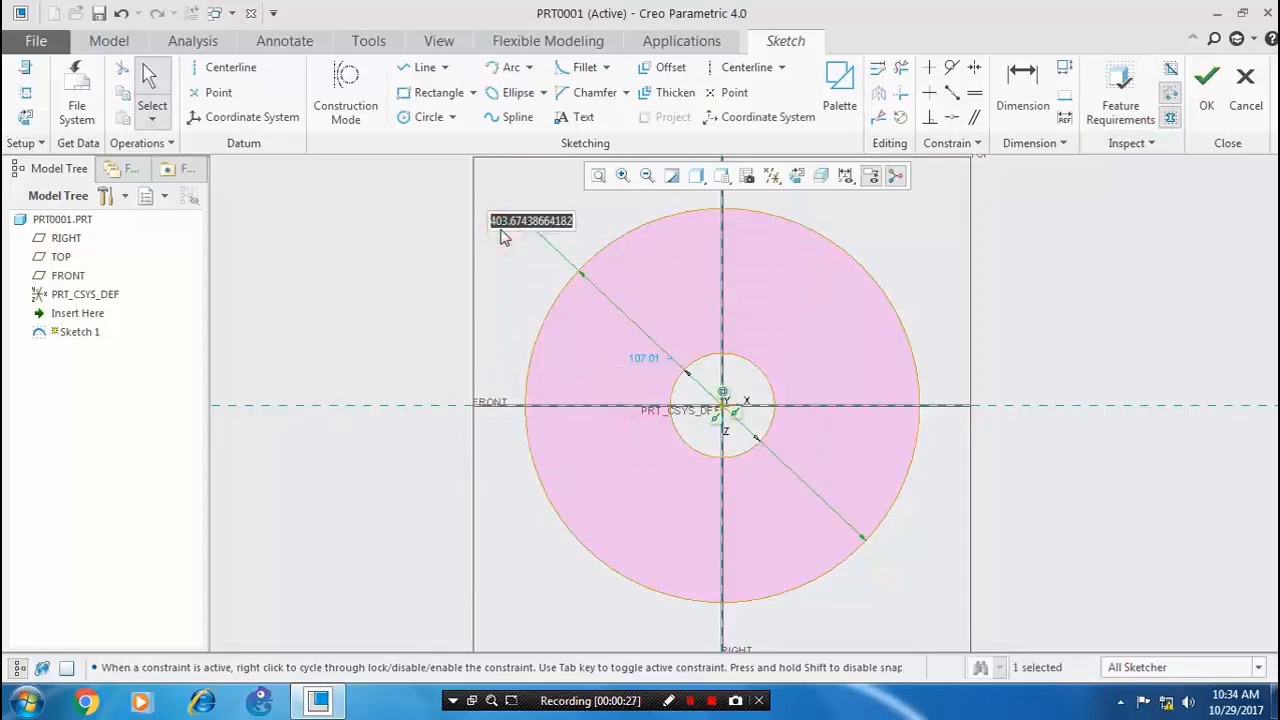
text(400)
key(Return)
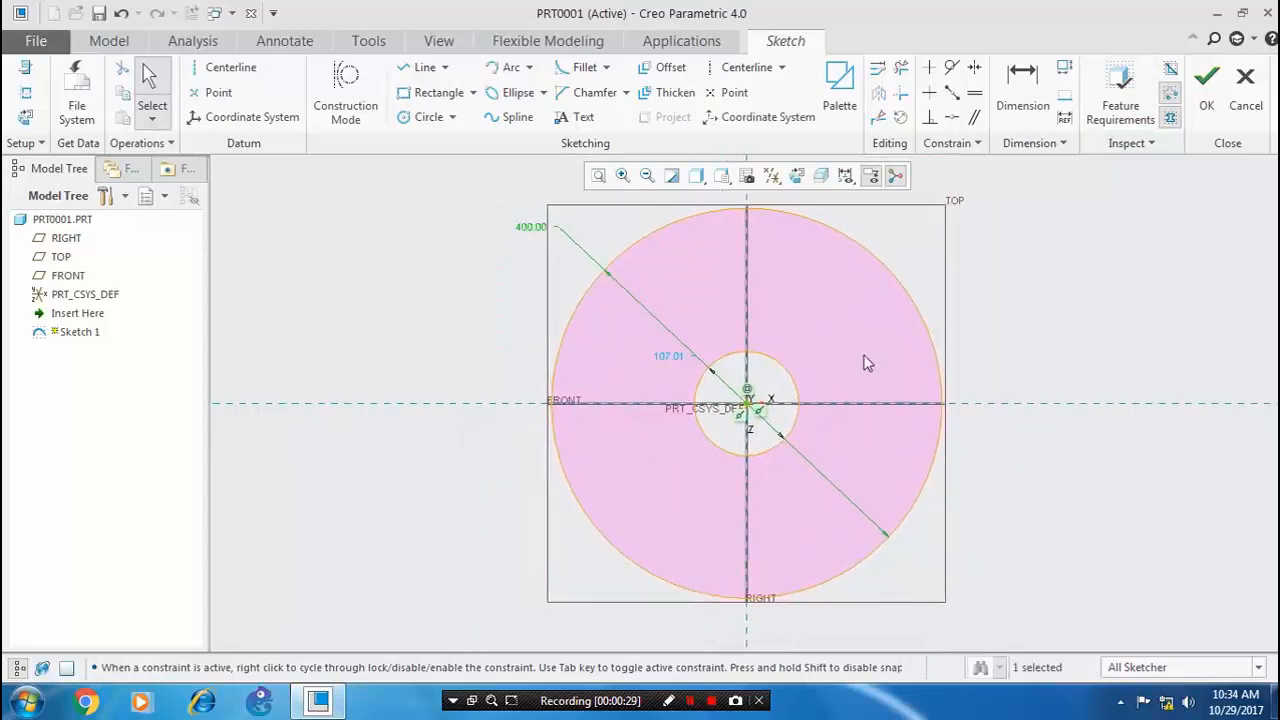
double_click(640, 353)
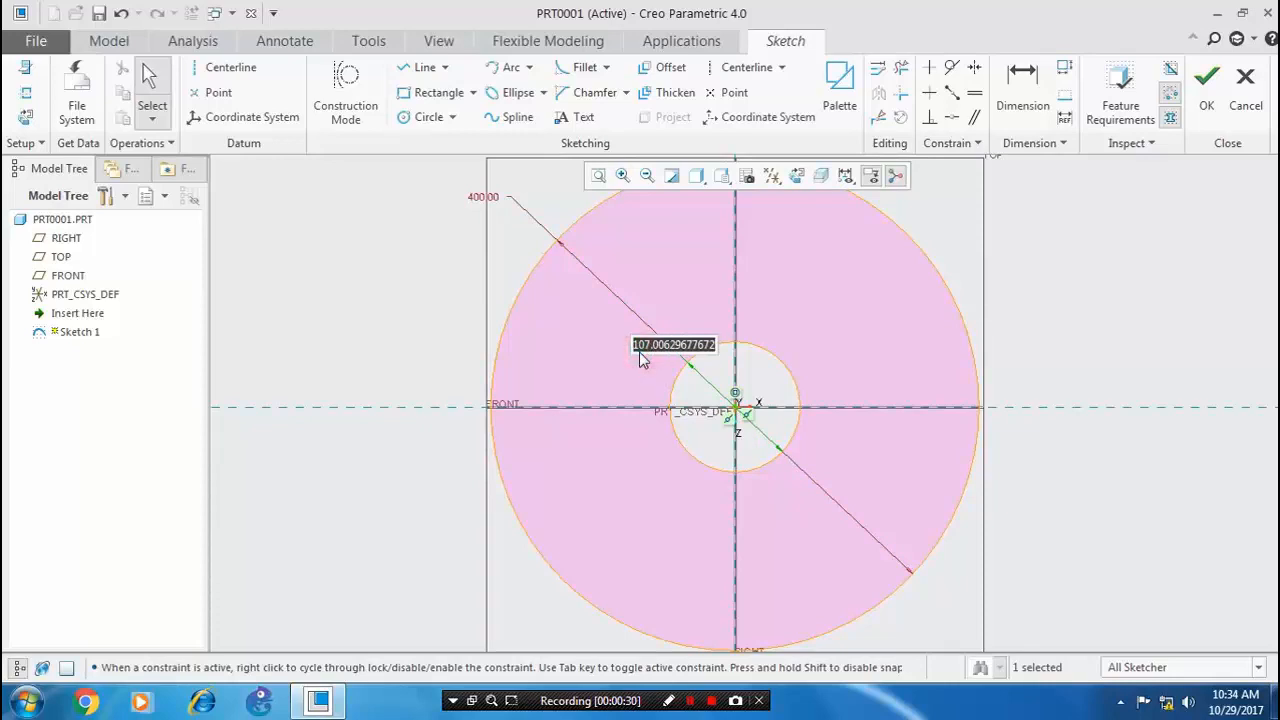
text(75)
key(Return)
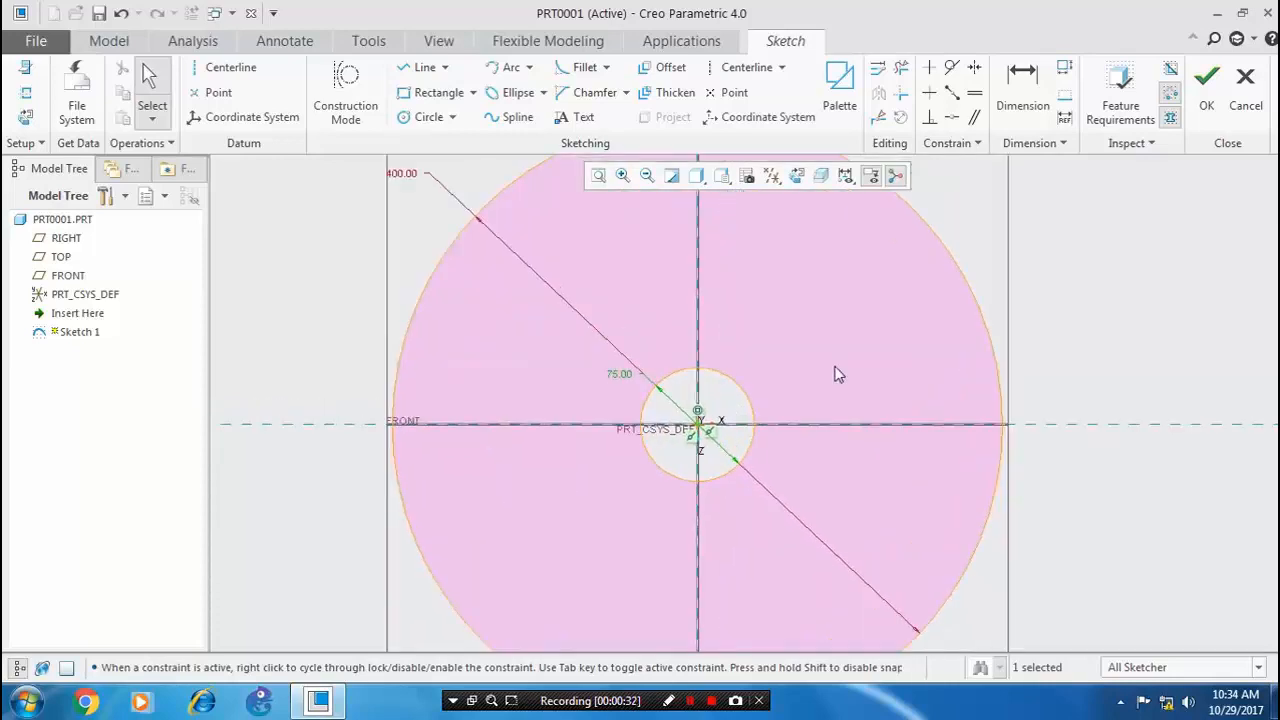
Sketch a three-sided rectangular keyway about 18 mm wide and 8.5 mm high on the upper edge of the inner circle
click(420, 67)
scroll(700, 385, up, 3)
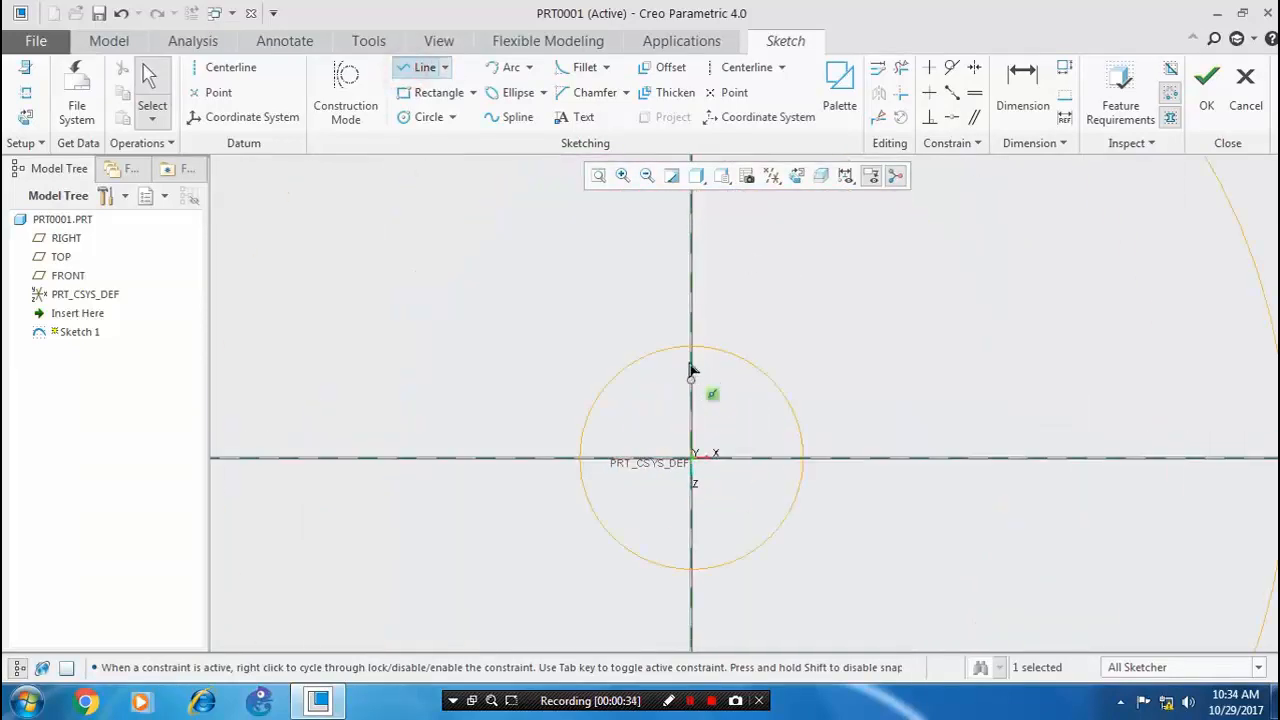
click(672, 323)
click(727, 323)
click(726, 351)
middle_click(812, 308)
scroll(843, 345, down, 3)
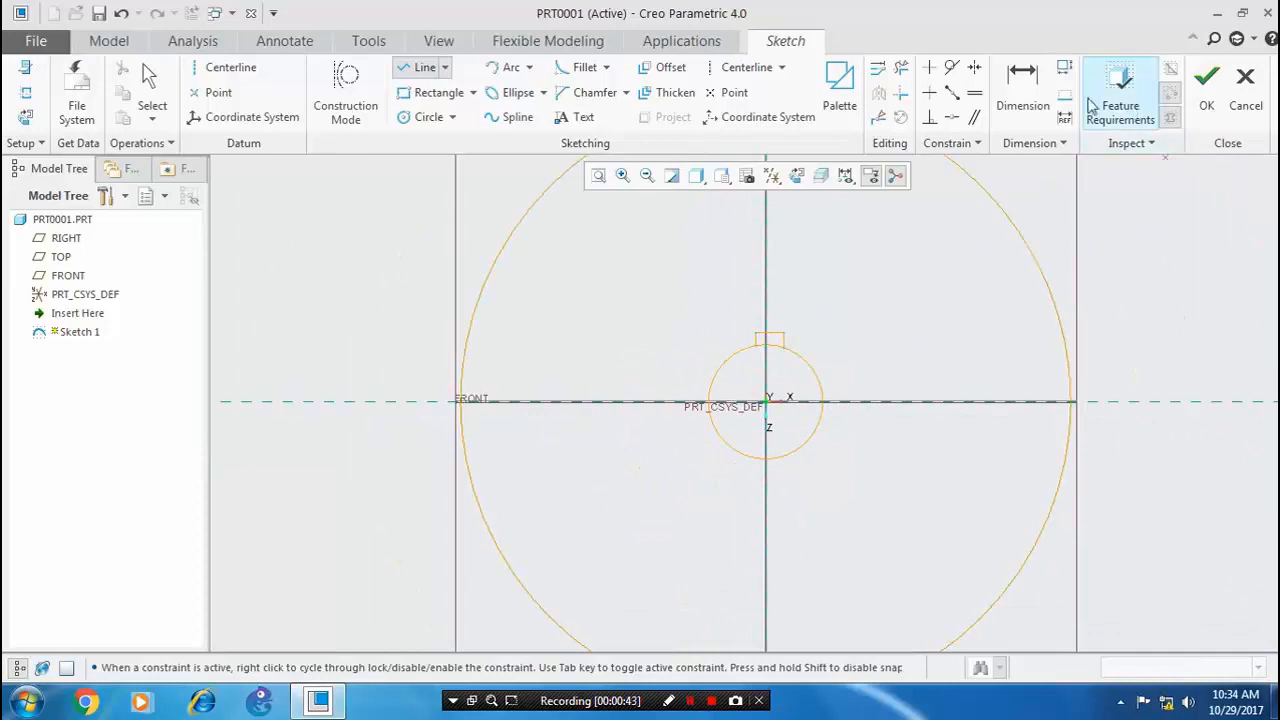
Trim away the inner circle's arc between the keyway sides and finish the sketch
click(901, 67)
scroll(758, 400, up, 2)
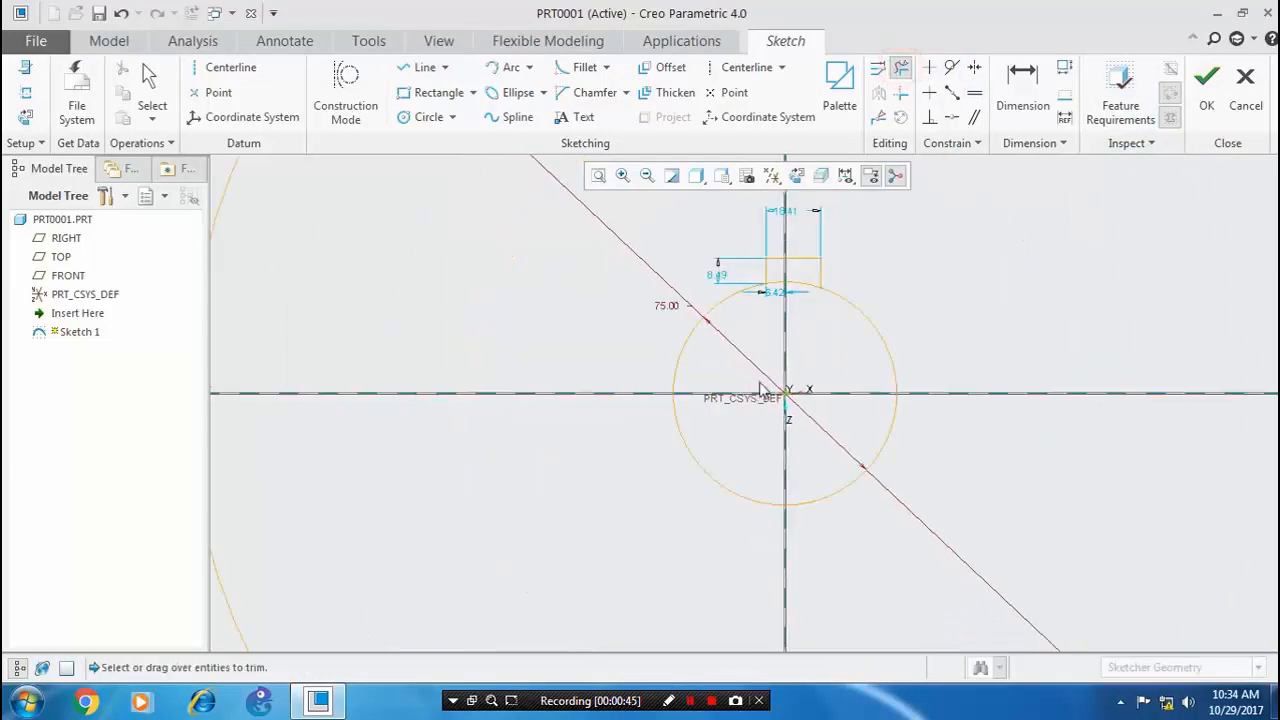
scroll(786, 322, up, 2)
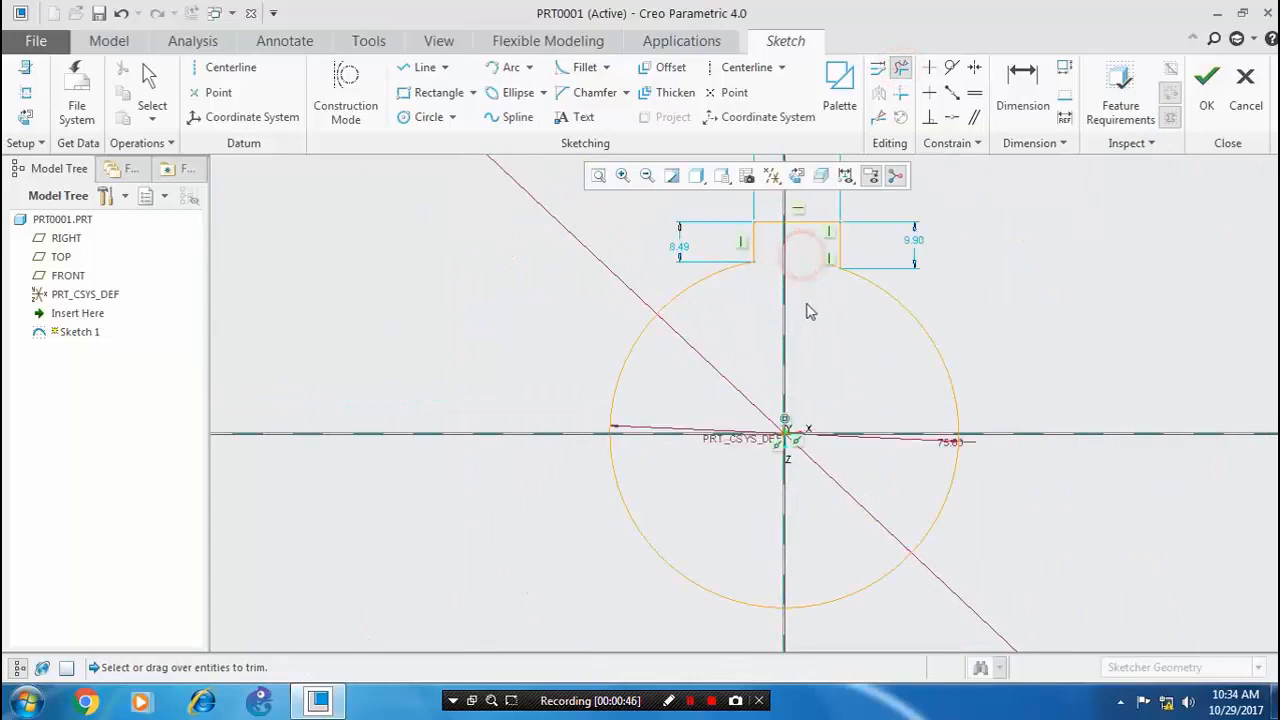
scroll(806, 306, down, 3)
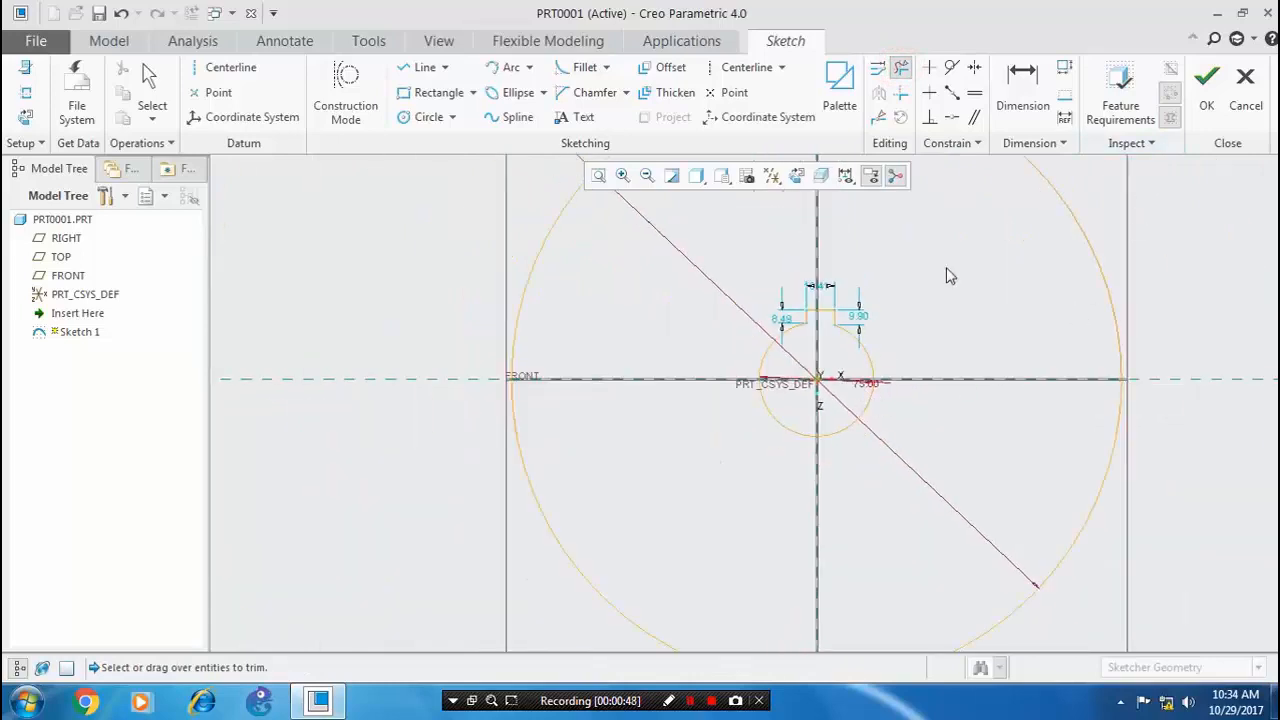
click(1203, 100)
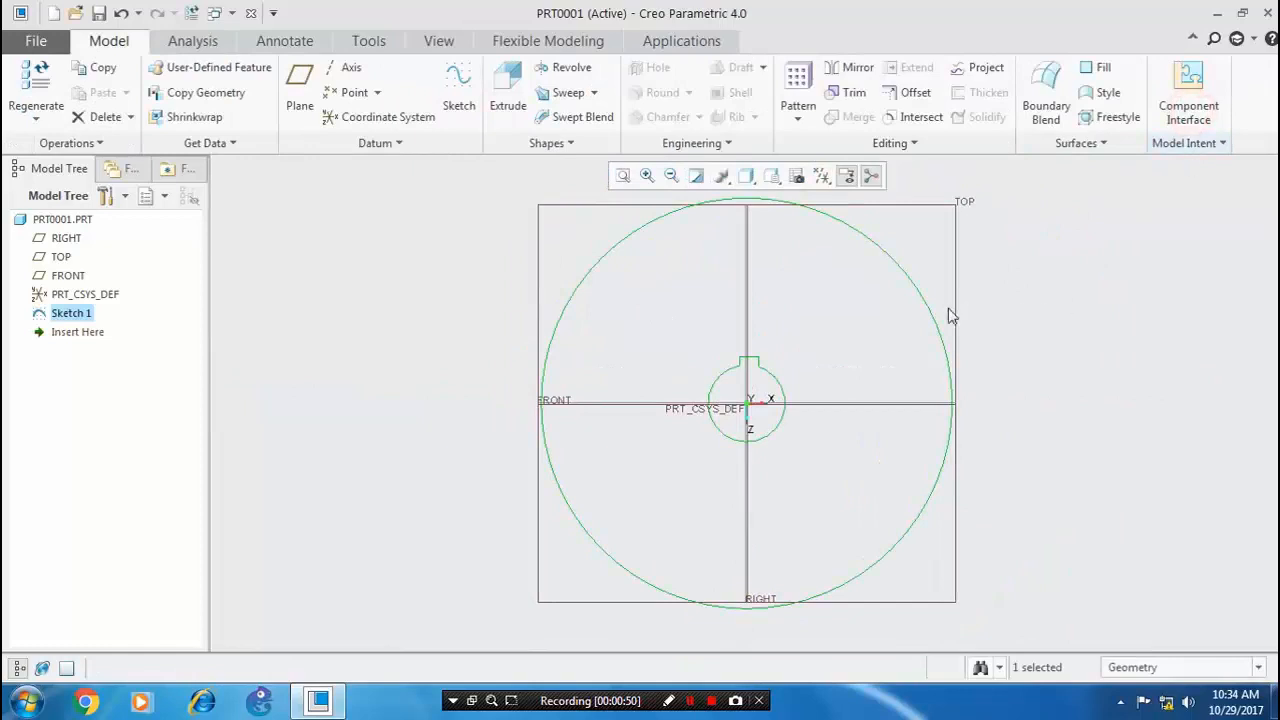
Extrude the keyed ring sketch to a depth of 150 mm
click(507, 100)
middle_drag(563, 266, 513, 283)
double_click(140, 92)
text(150)
key(Return)
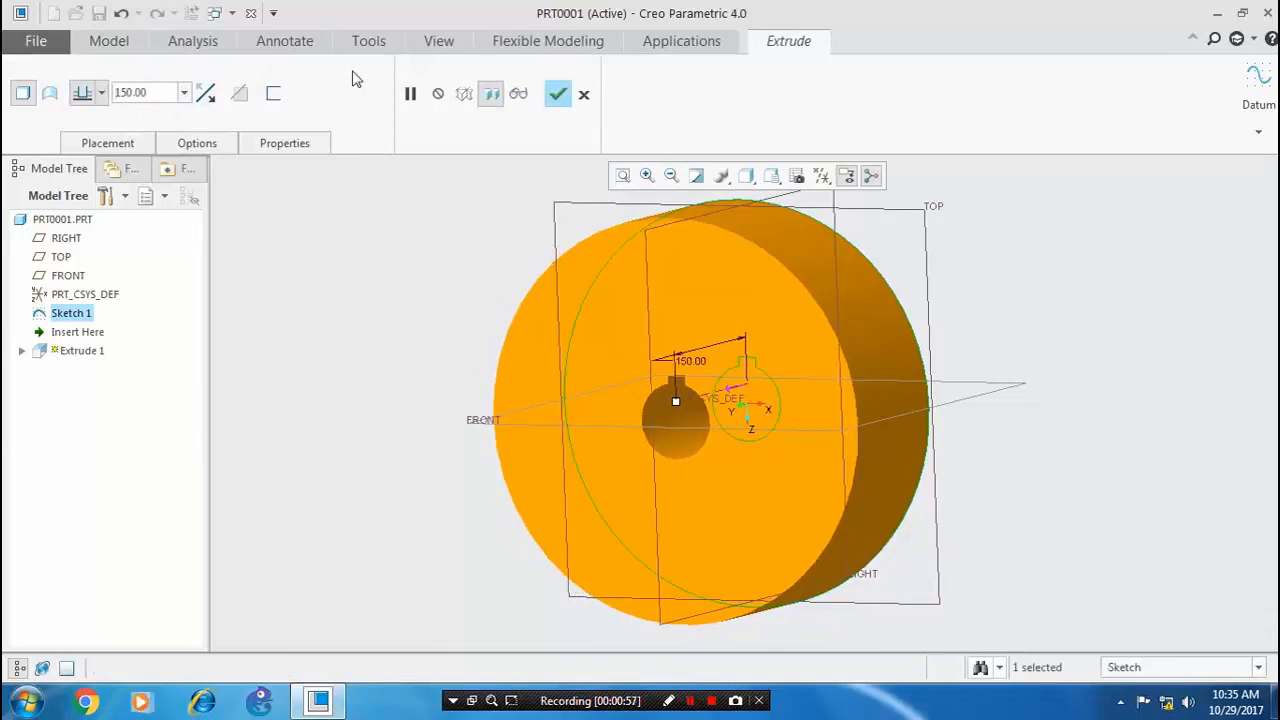
click(558, 94)
scroll(416, 350, down, 2)
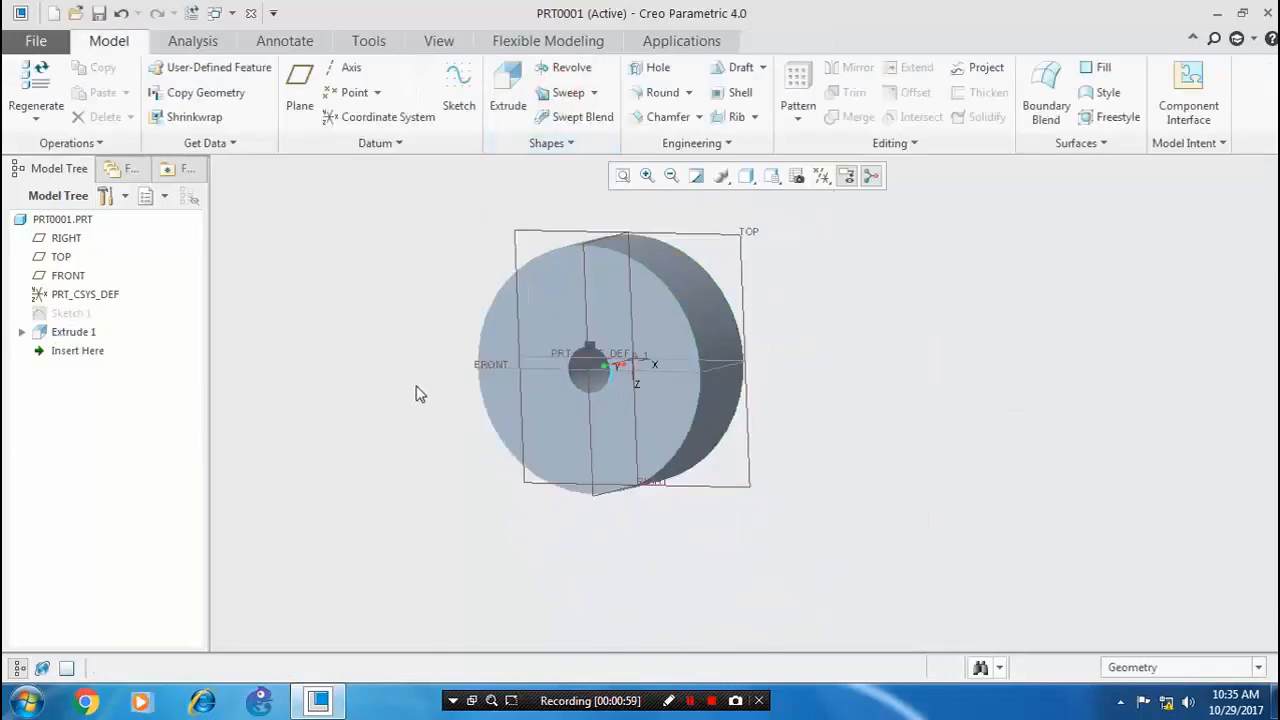
On the FRONT plane, sketch an S-shaped spline crossing the cylinder diagonally from above its upper edge to below its lower edge
click(722, 384)
click(459, 95)
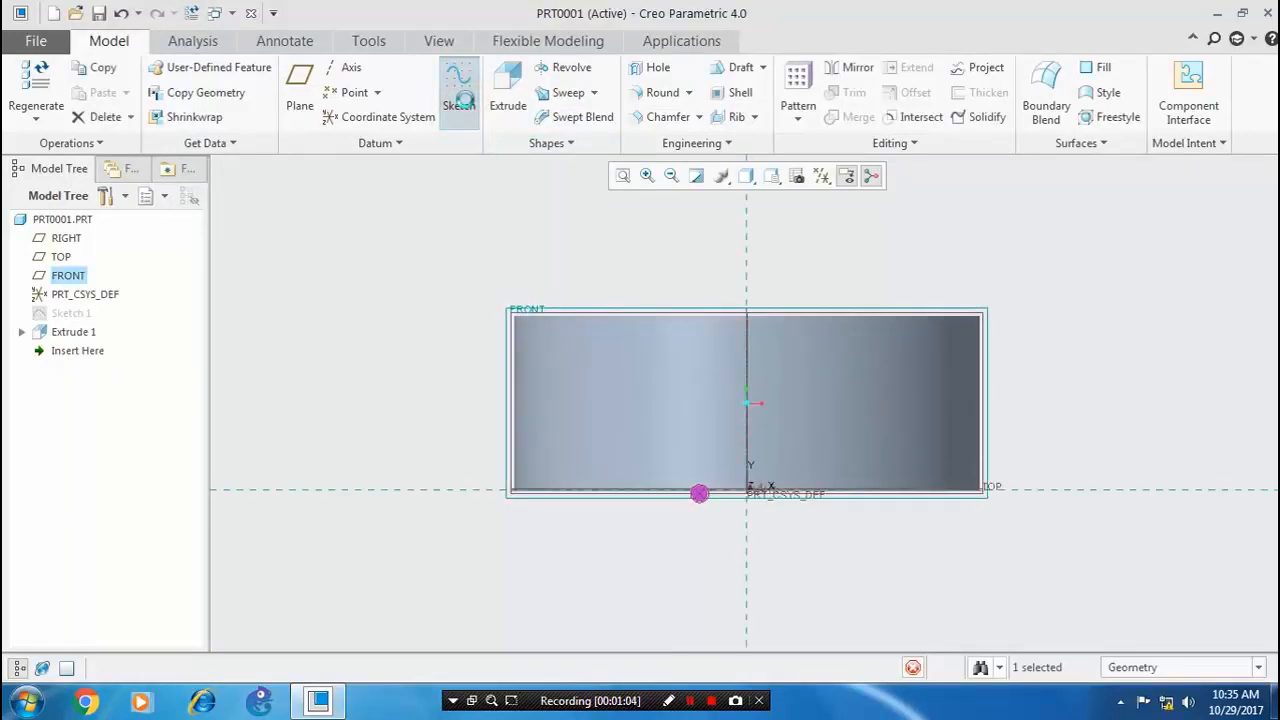
click(507, 118)
click(884, 278)
click(814, 366)
click(801, 432)
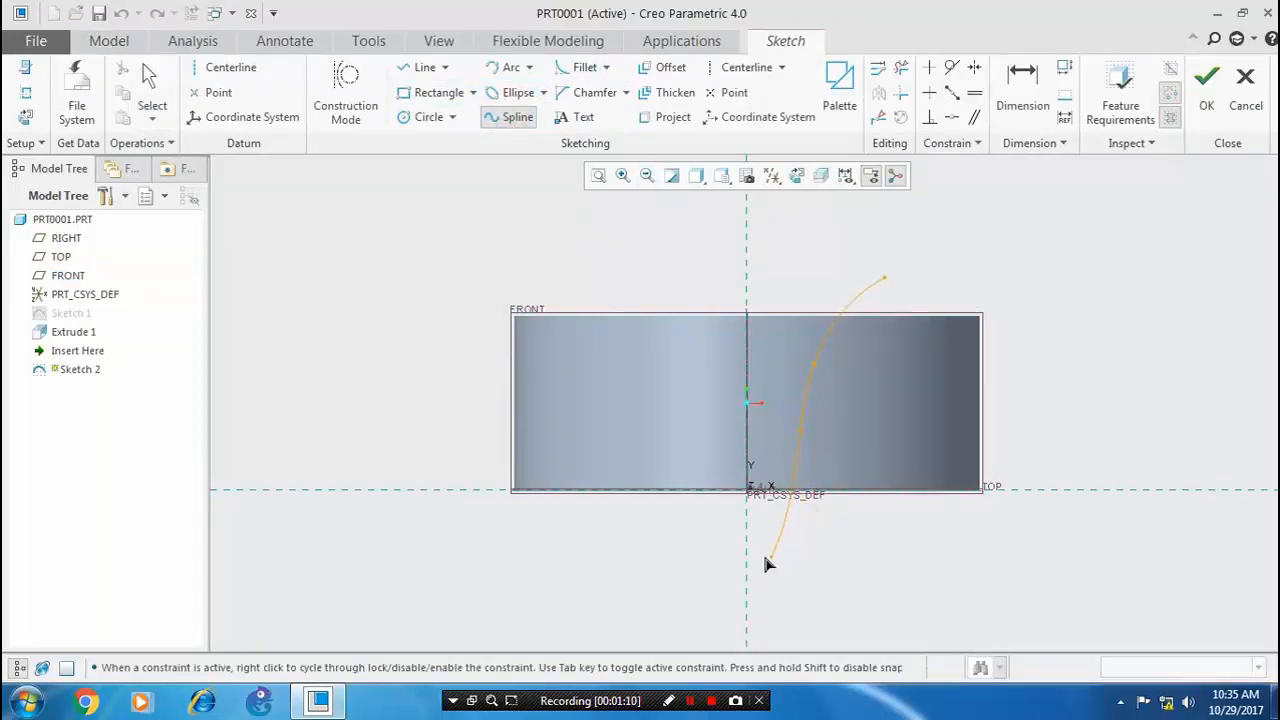
click(710, 566)
click(1206, 98)
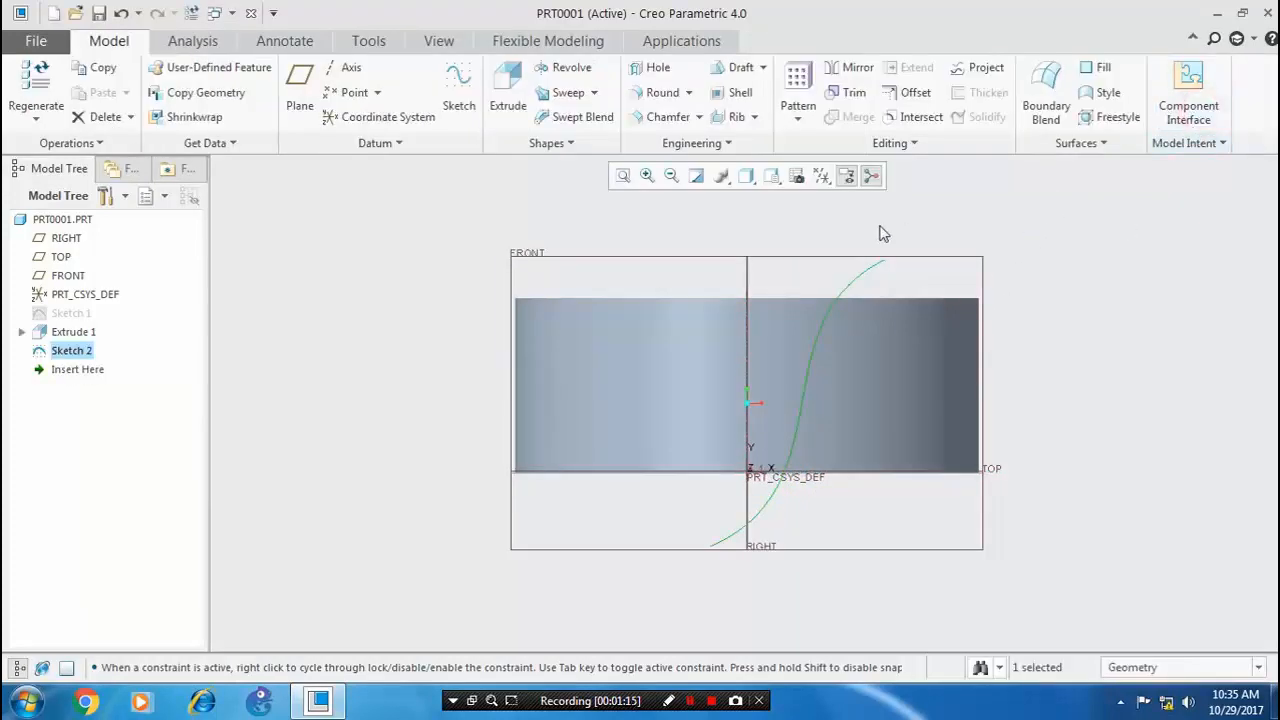
click(594, 92)
click(588, 116)
middle_drag(752, 393, 691, 288)
click(632, 94)
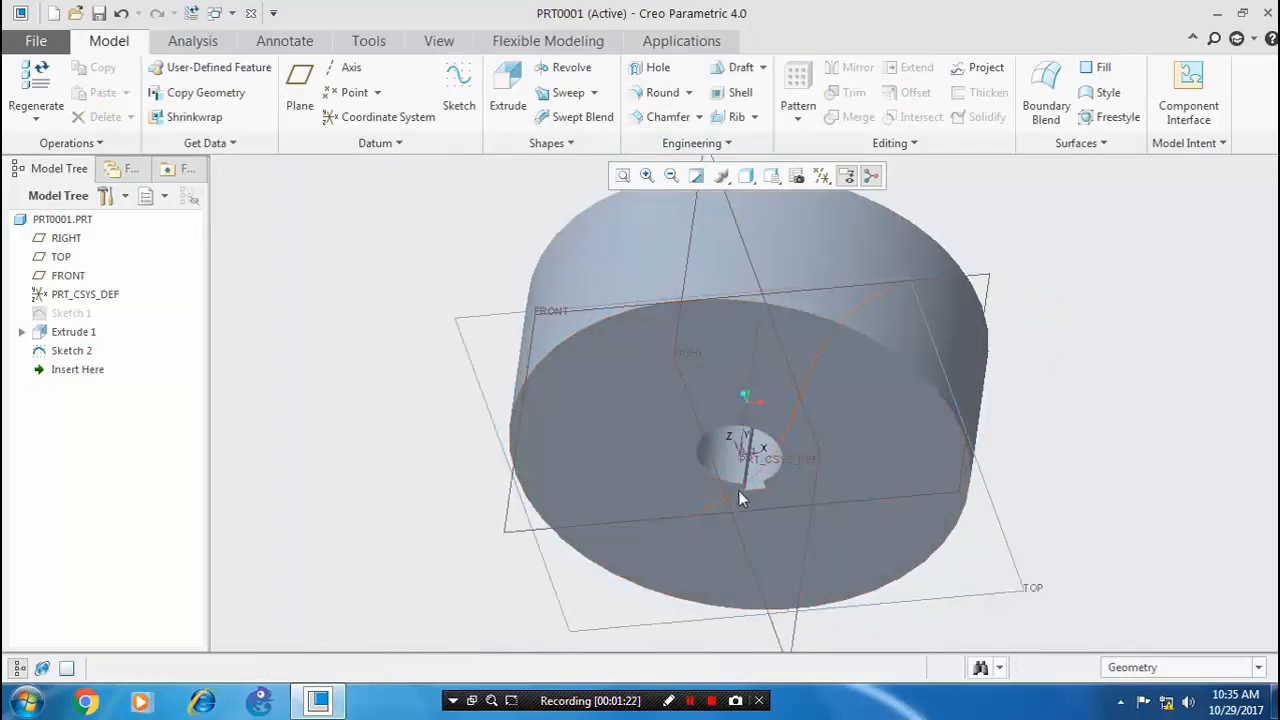
Project the spline sketch onto the outer cylindrical surface along the FRONT plane's direction
click(708, 509)
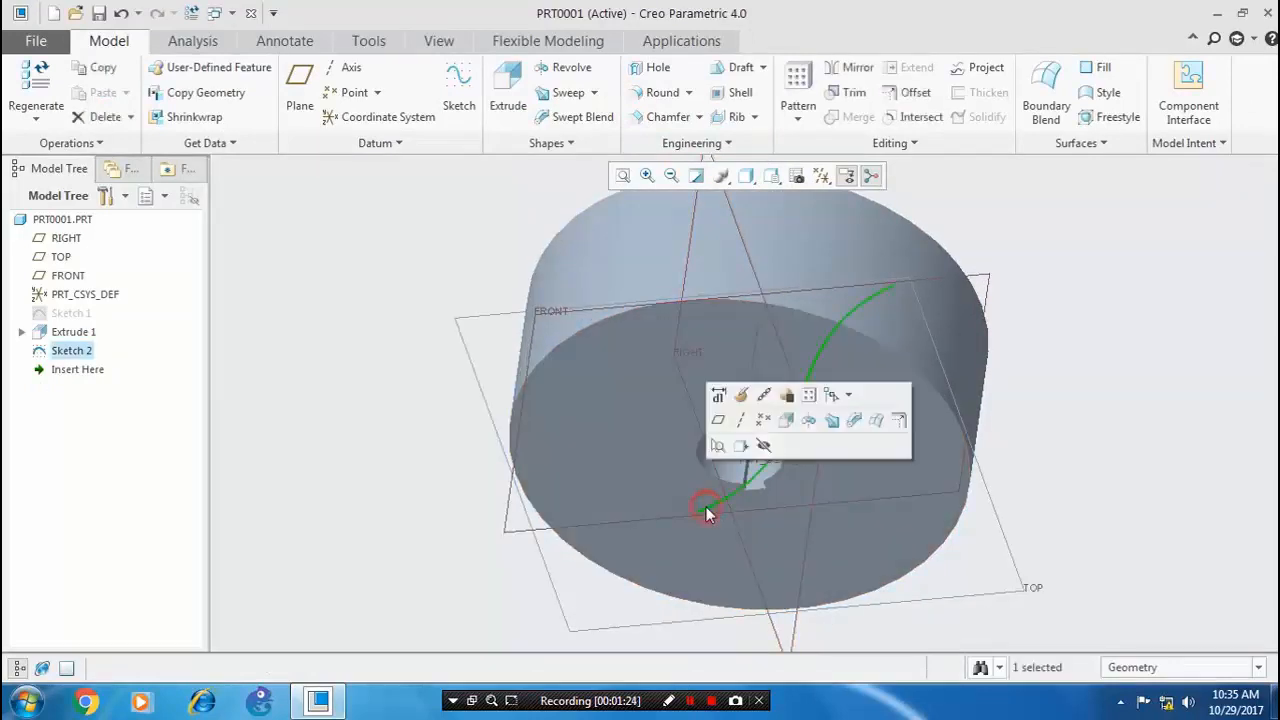
click(987, 70)
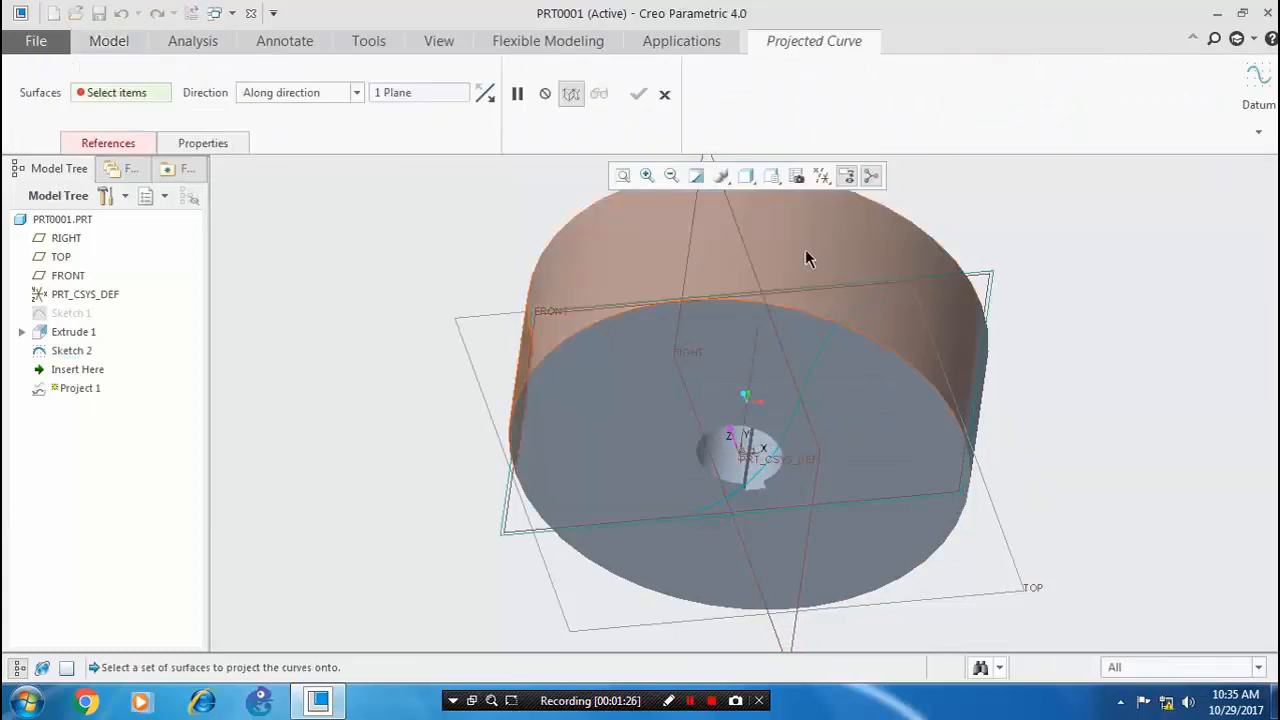
click(746, 277)
scroll(746, 277, up, 3)
scroll(711, 246, down, 2)
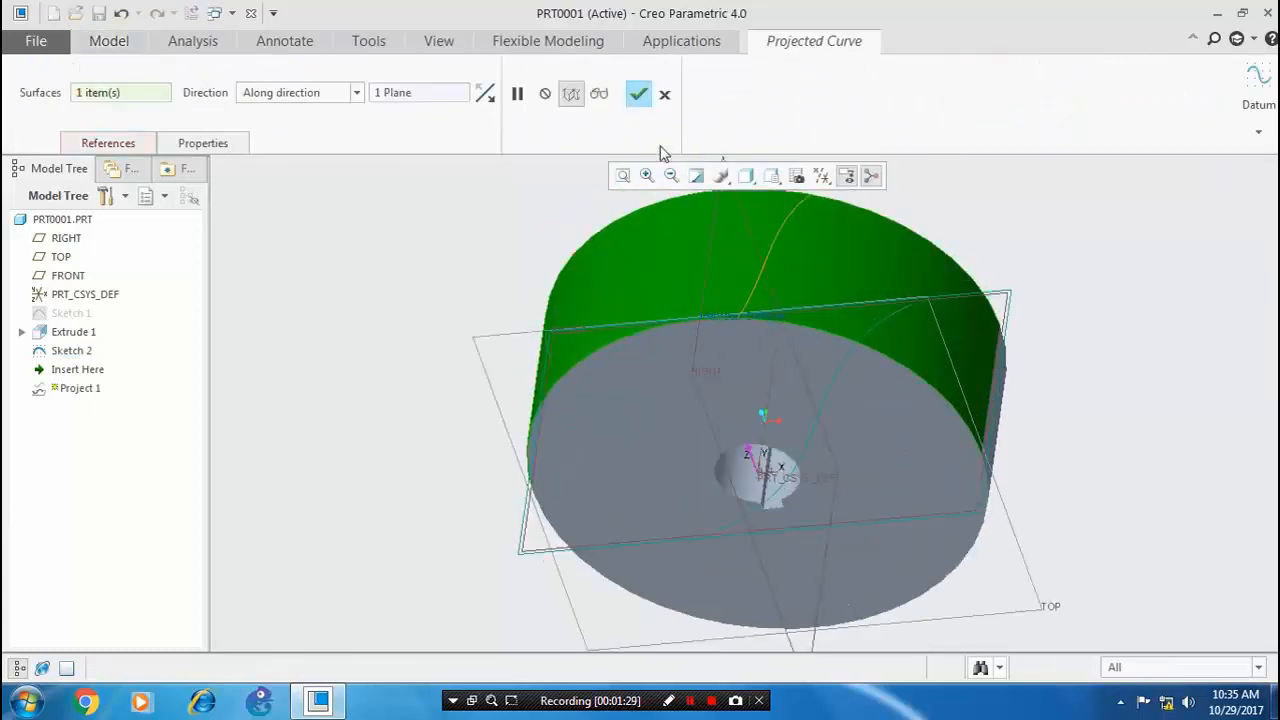
click(638, 93)
scroll(872, 240, down, 4)
scroll(872, 245, up, 4)
click(994, 214)
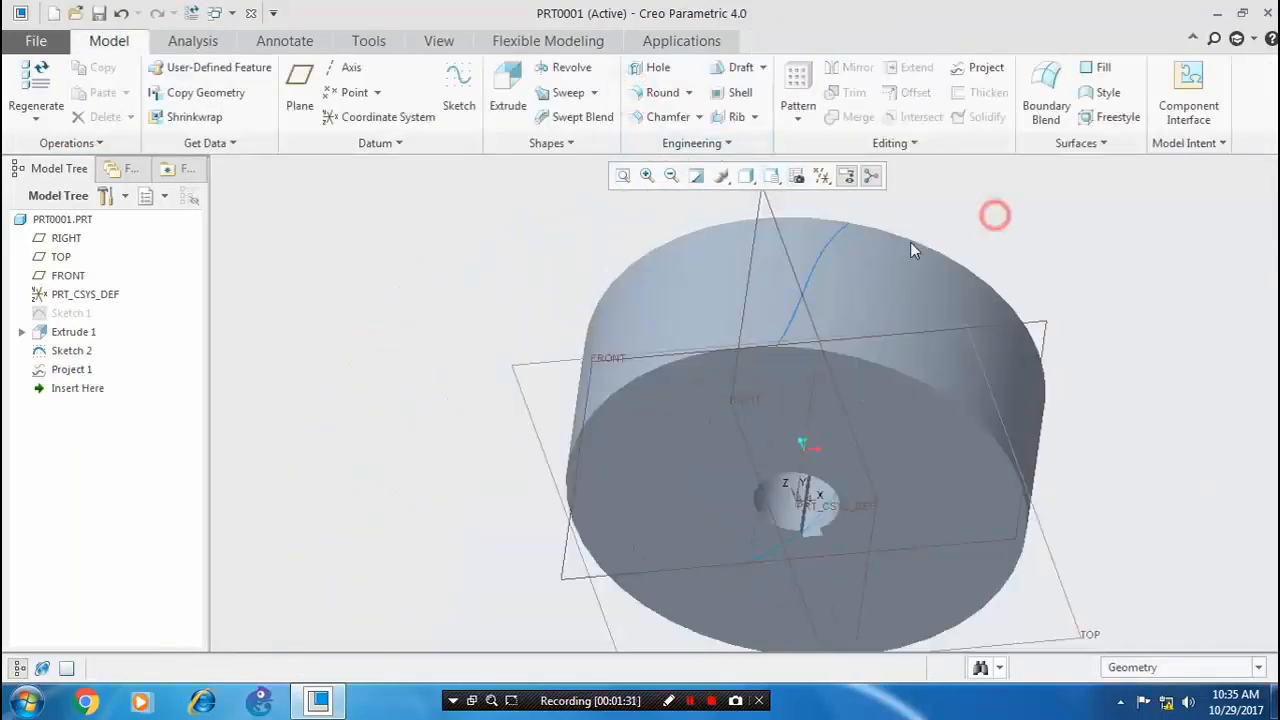
Start a Sweep with the projected curve as the origin trajectory and open its section sketch
click(594, 93)
click(586, 108)
click(824, 258)
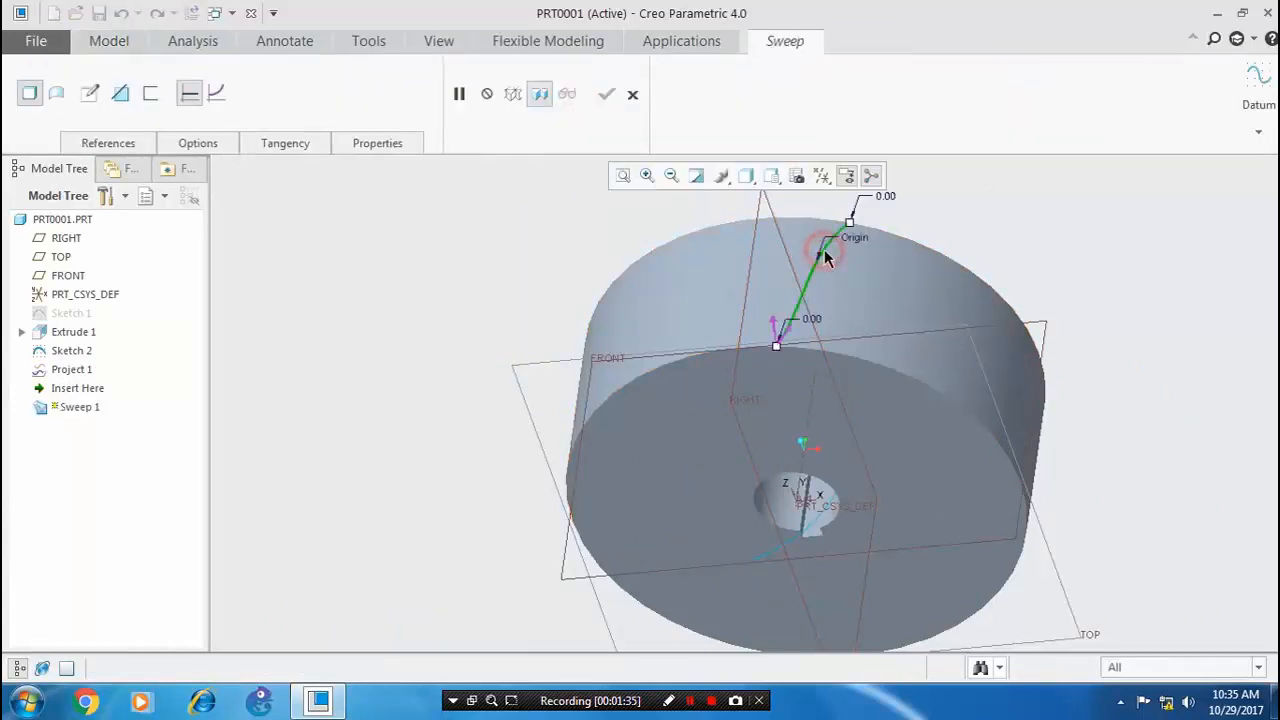
scroll(939, 194, down, 4)
click(90, 93)
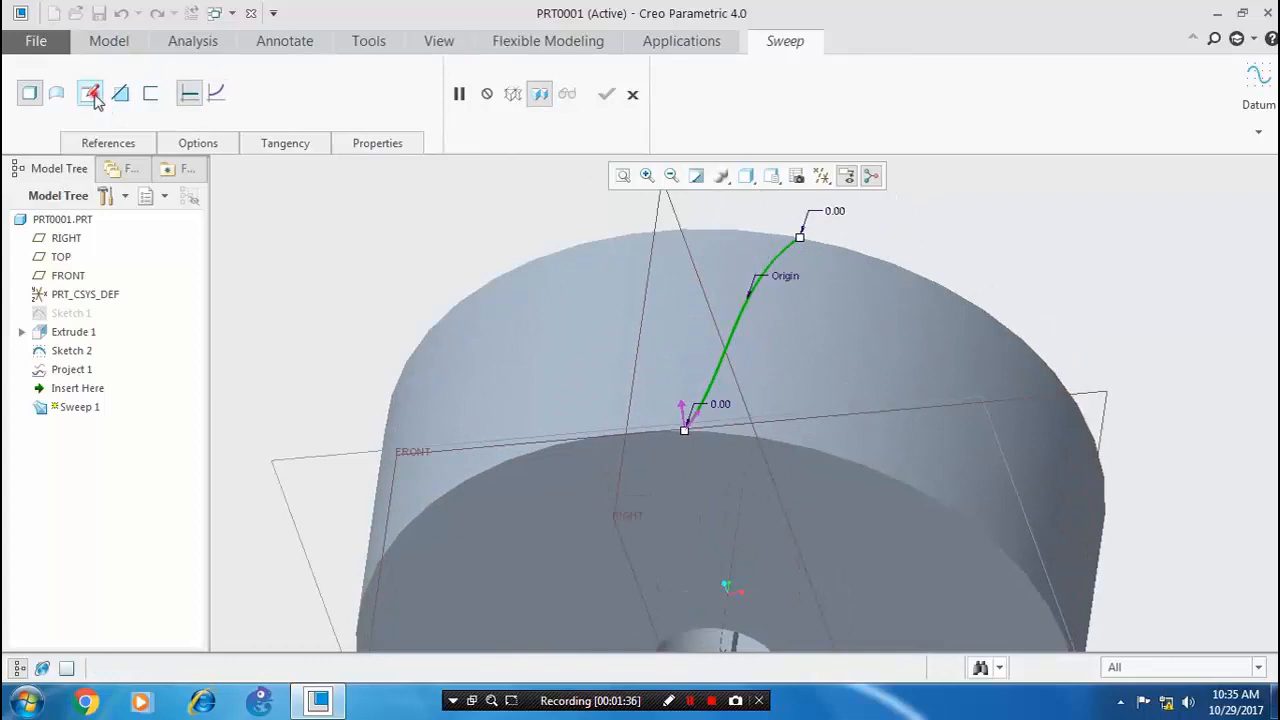
scroll(709, 283, down, 5)
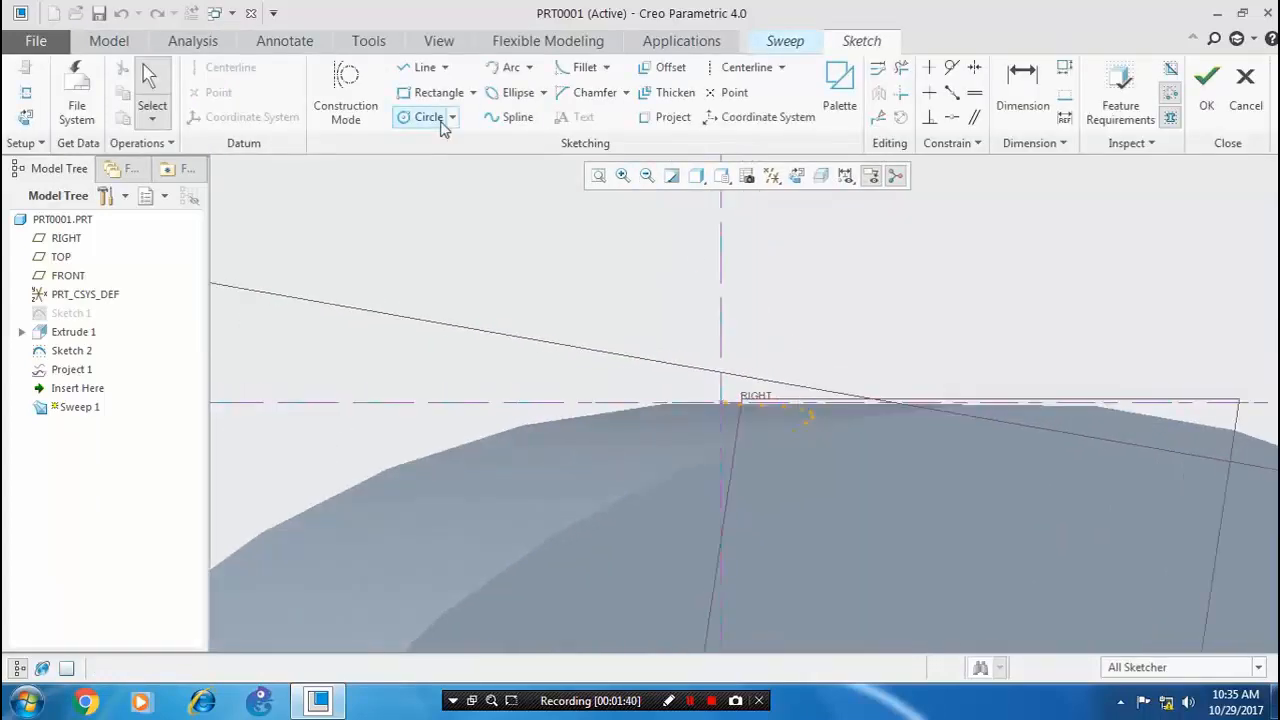
Draw two horizontal lines centred on the vertical reference, a shorter one inside the cylinder and a longer one just above its rim
click(447, 76)
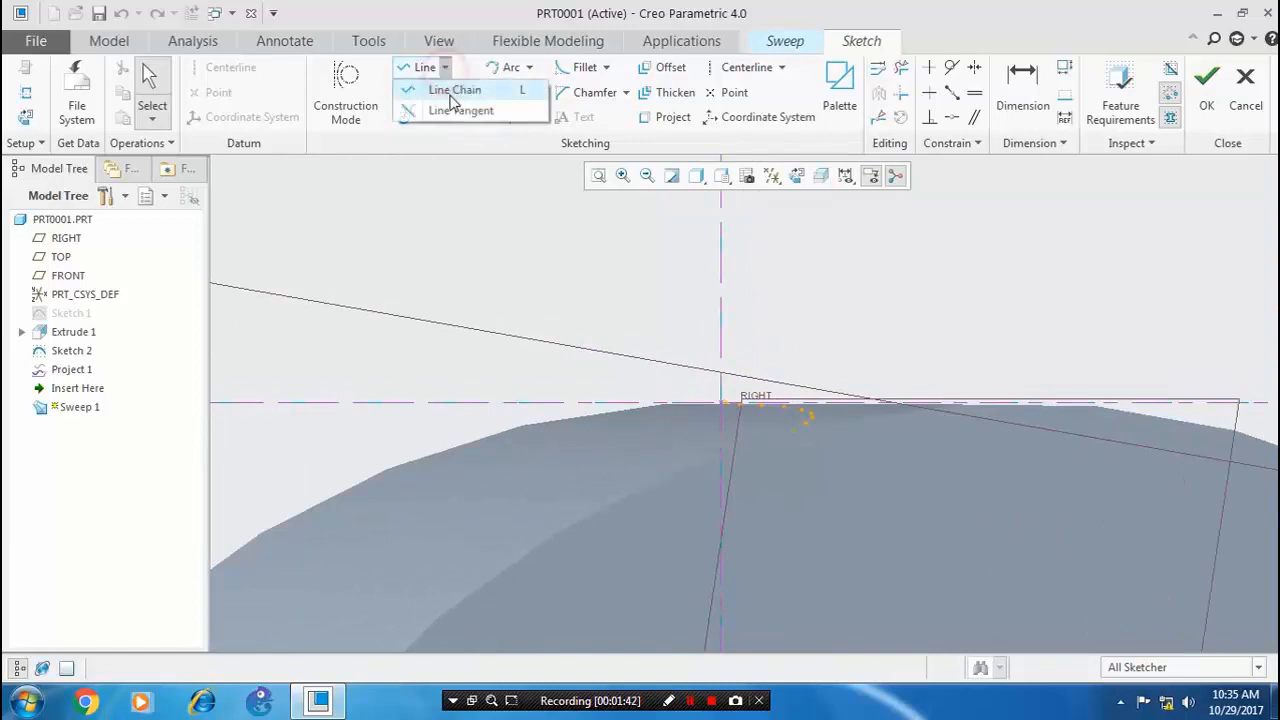
click(449, 90)
scroll(700, 410, up, 3)
scroll(714, 460, up, 3)
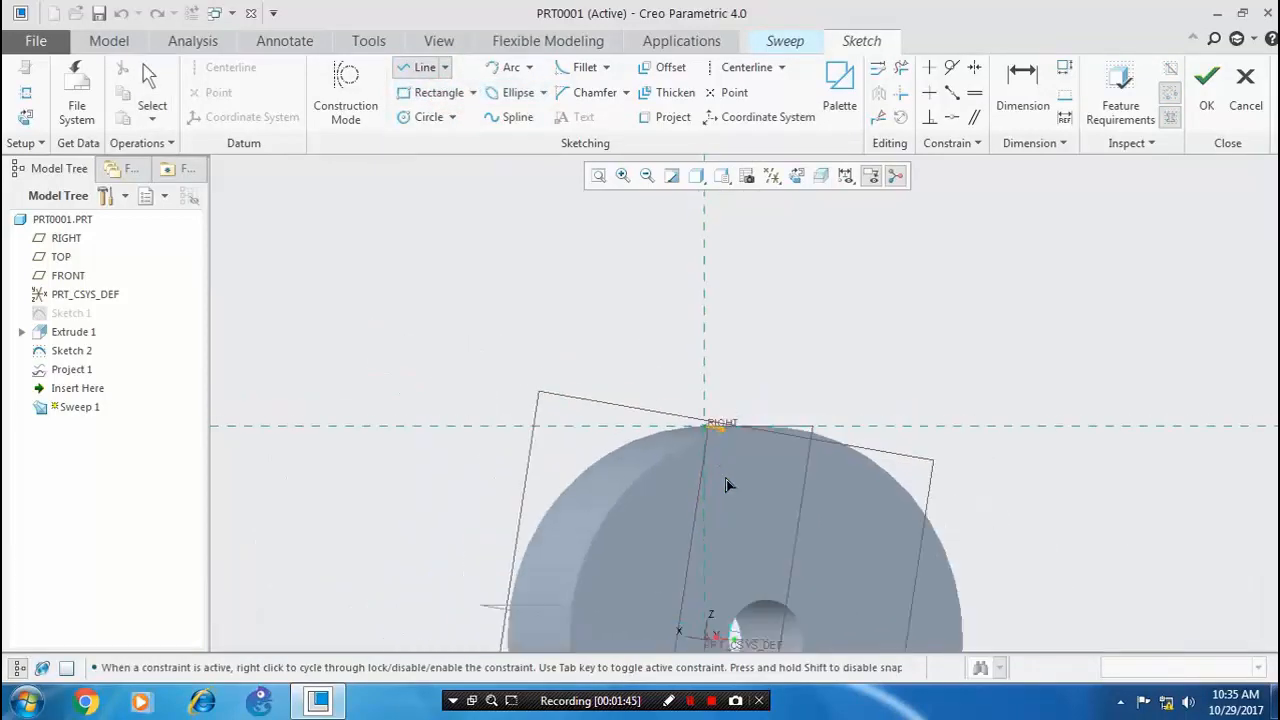
scroll(729, 488, down, 3)
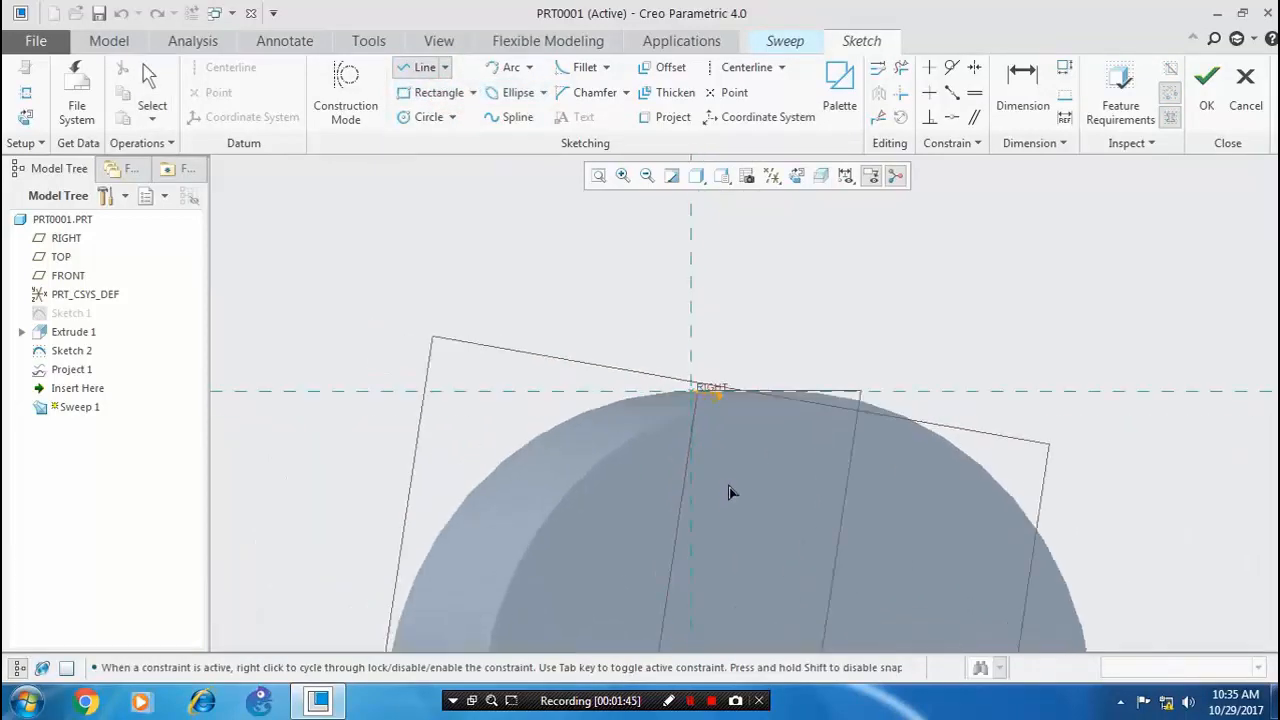
click(669, 443)
middle_click(739, 436)
click(654, 383)
click(727, 386)
scroll(790, 395, down, 3)
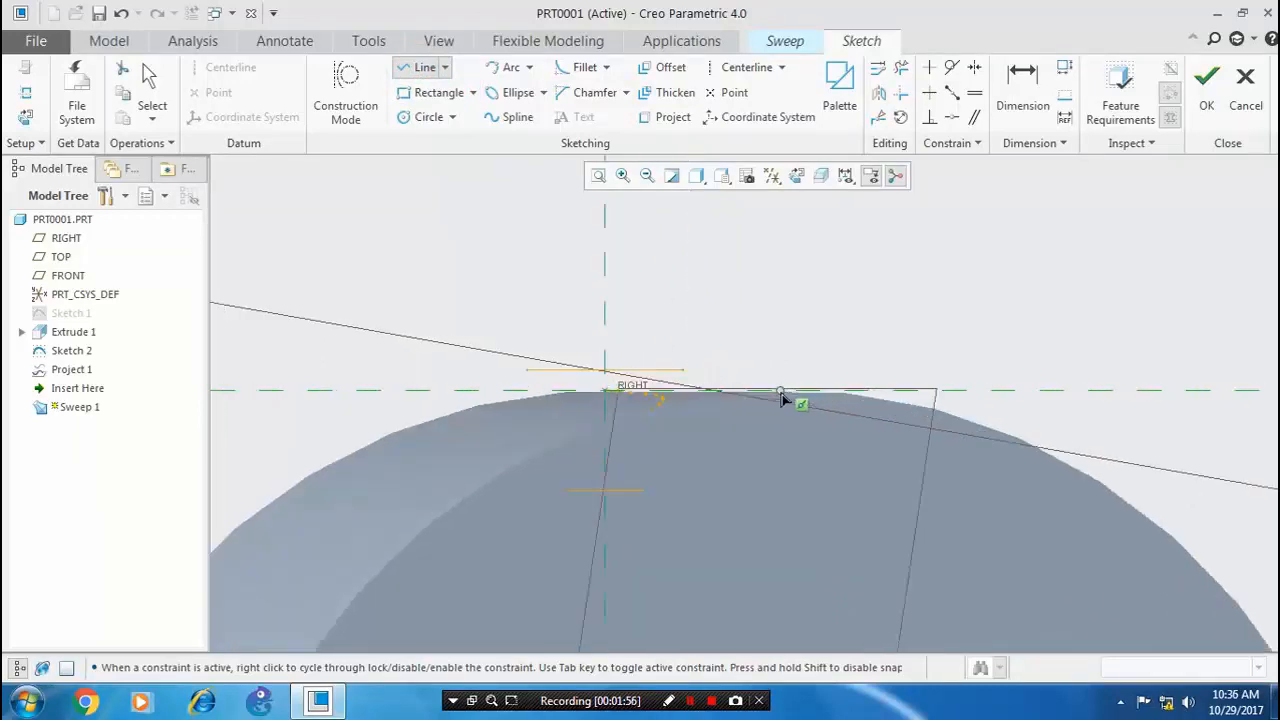
Join the ends of the two horizontal lines with a three-point arc on each side and accept the closed sweep section
click(529, 67)
click(512, 91)
click(570, 503)
click(528, 371)
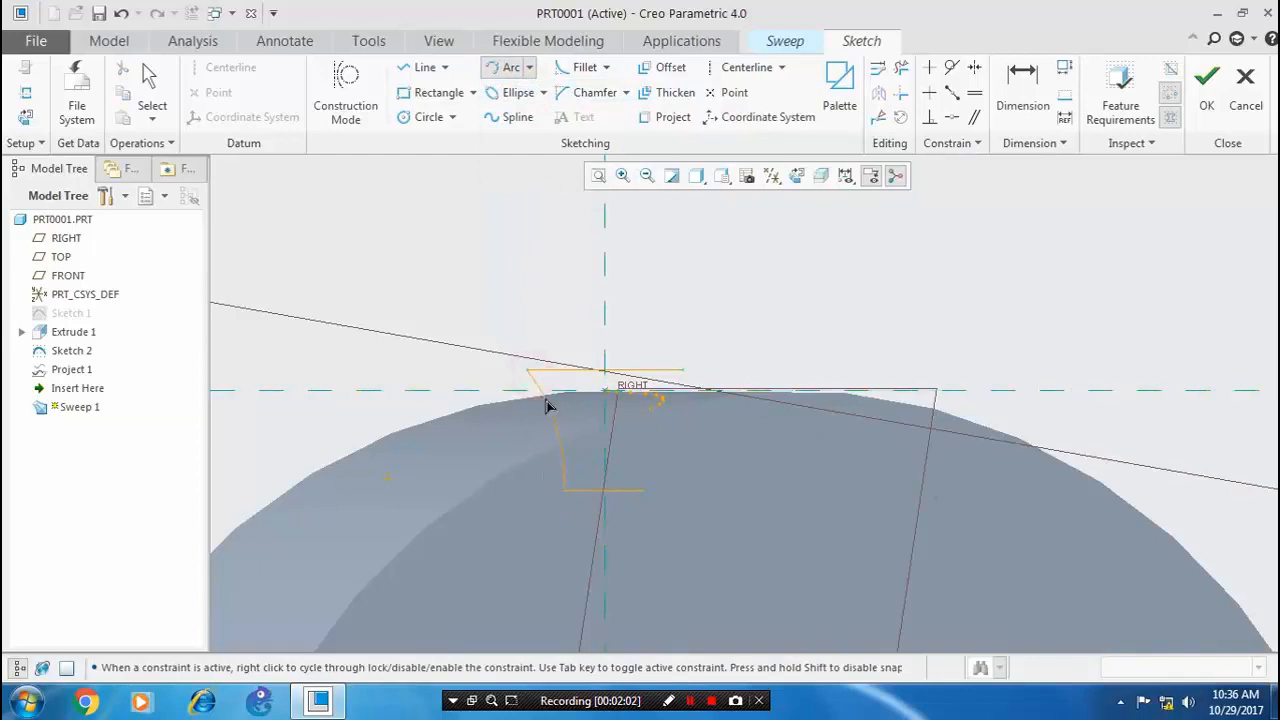
click(543, 400)
click(679, 369)
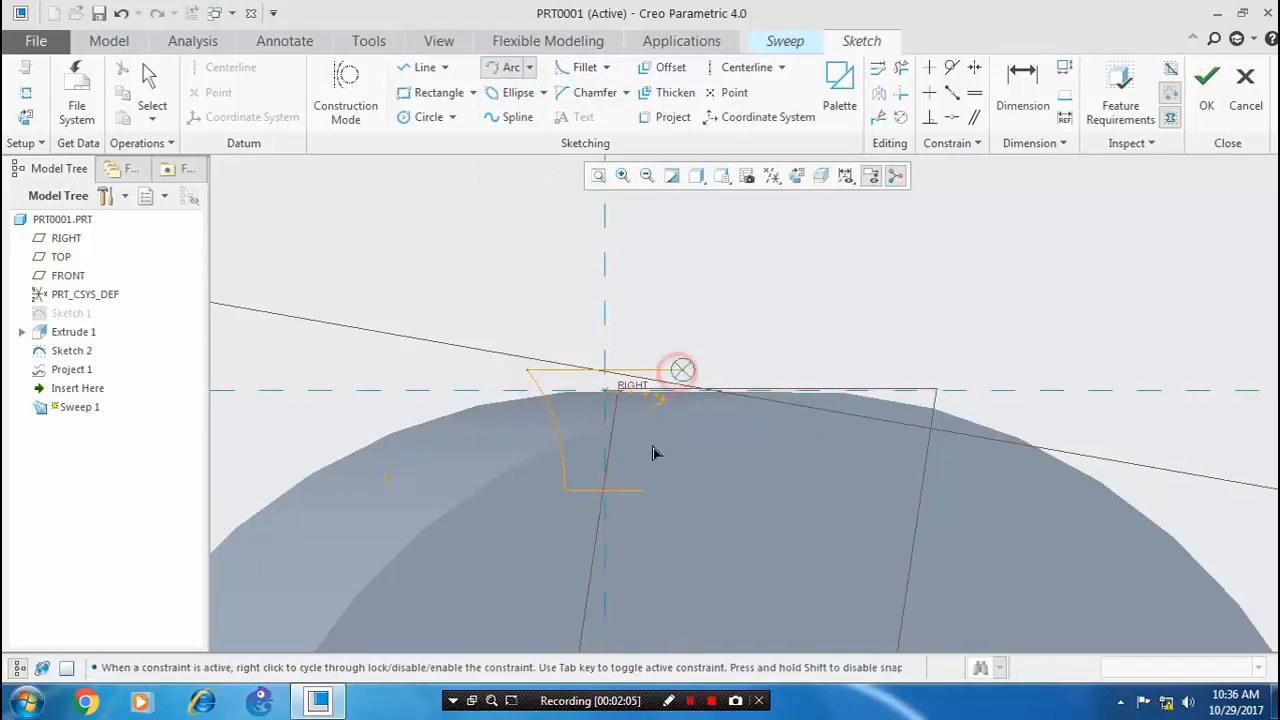
click(648, 491)
click(657, 458)
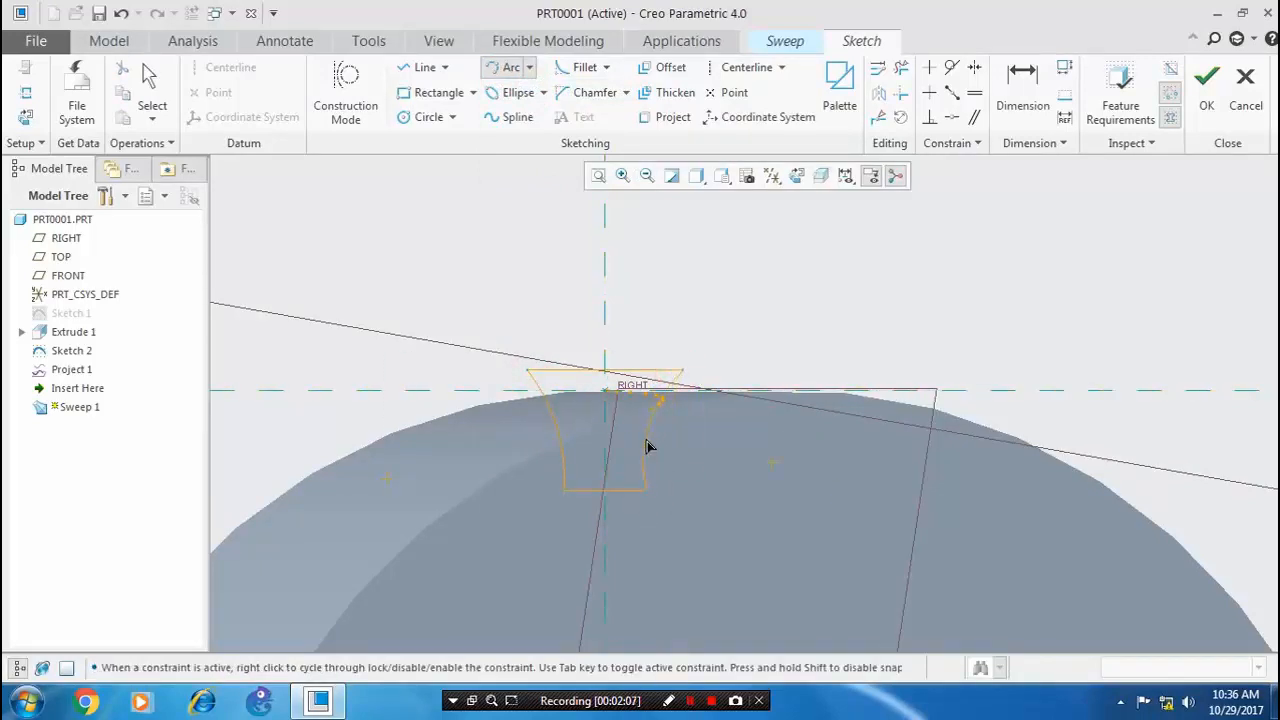
middle_click(650, 444)
click(1057, 224)
click(1206, 96)
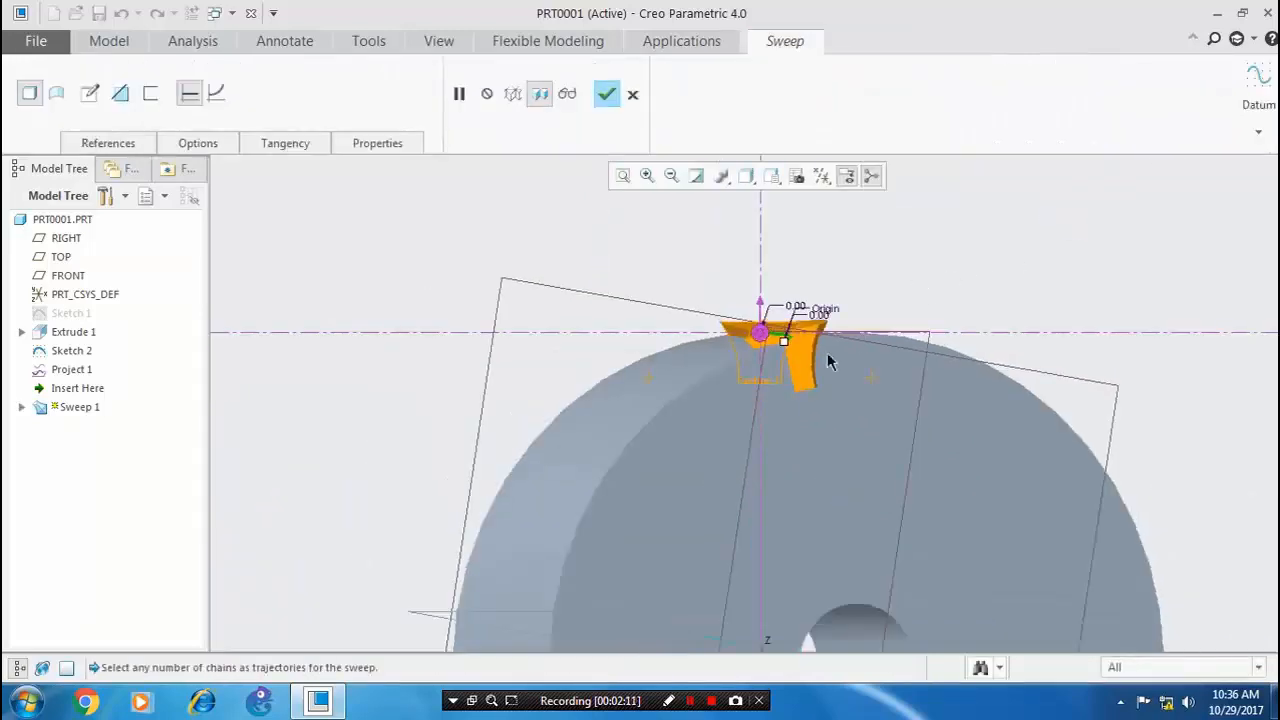
Extend the sweep trajectory past both faces of the cylinder, by about 13 at one end and about 39.1 at the other
middle_drag(648, 328, 742, 360)
drag(760, 350, 746, 336)
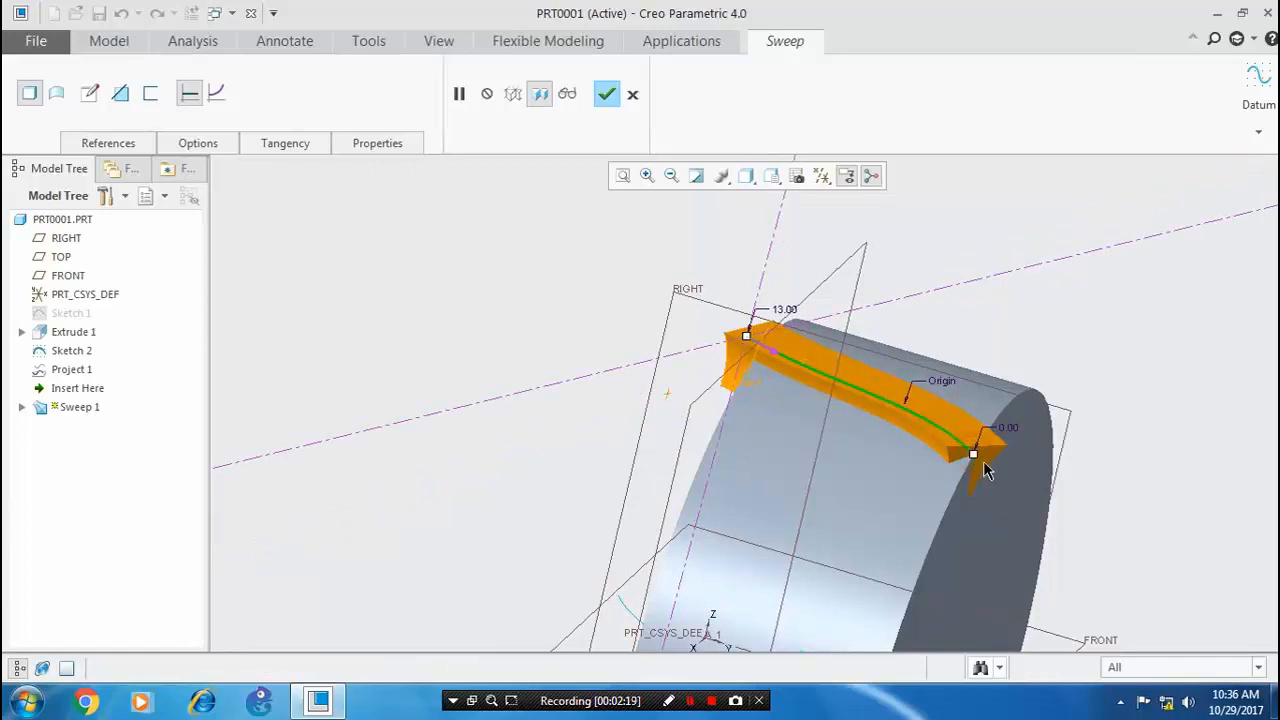
drag(976, 456, 1008, 492)
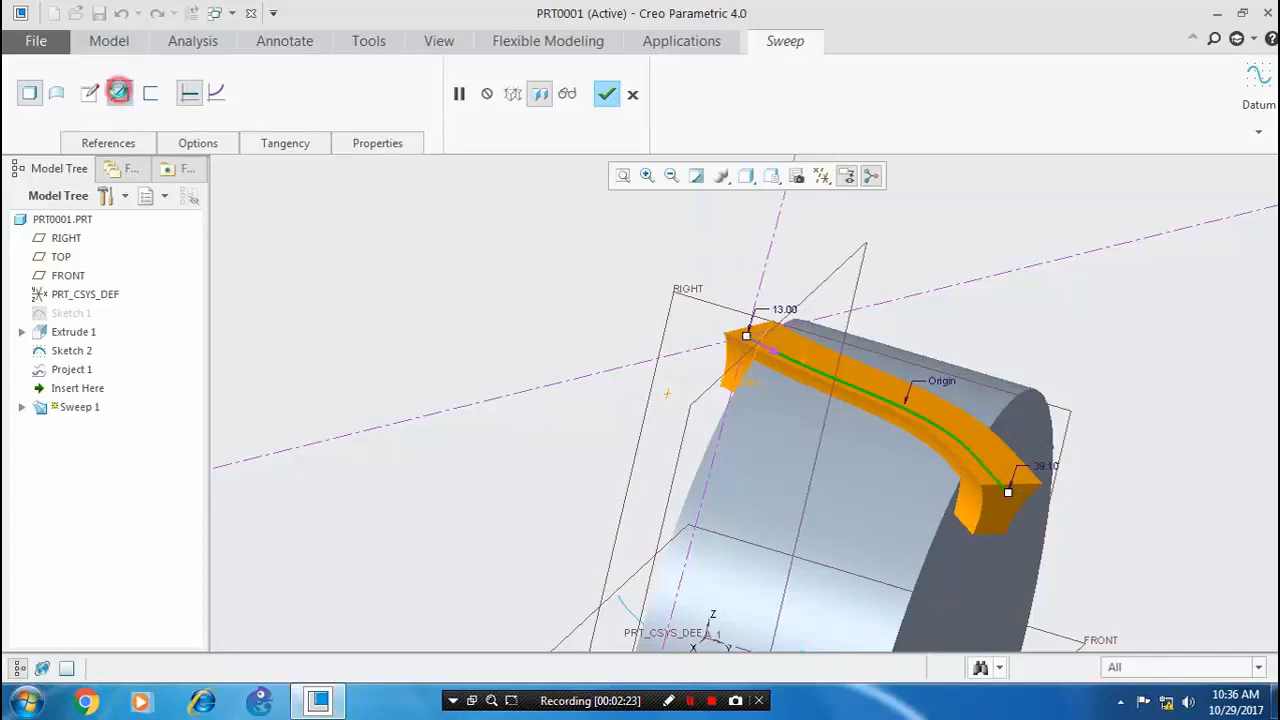
Set the sweep to remove material and complete it as a tooth-gap cut across the cylinder's rim
click(119, 92)
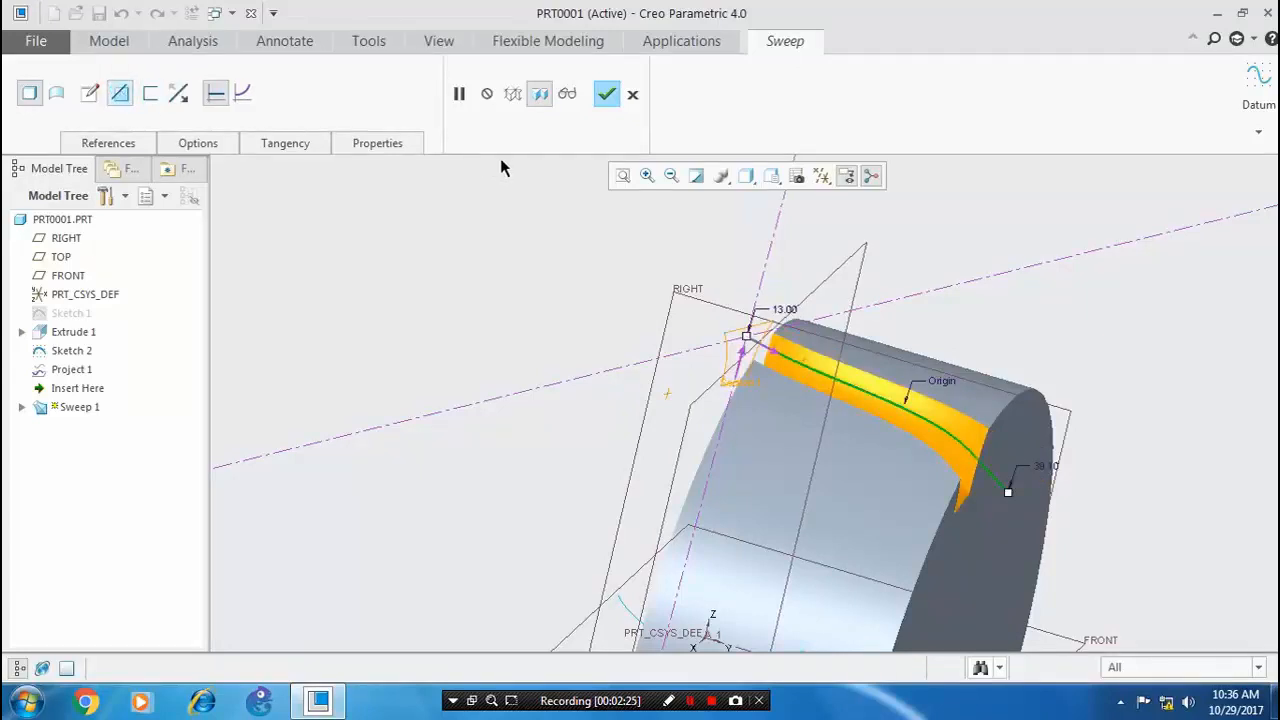
click(606, 95)
mouse_move(606, 206)
middle_down()
mouse_move(594, 300)
mouse_move(540, 305)
mouse_move(504, 327)
middle_up()
scroll(503, 328, up, 3)
mouse_move(660, 365)
middle_down()
mouse_move(814, 360)
mouse_move(775, 359)
mouse_move(809, 349)
middle_up()
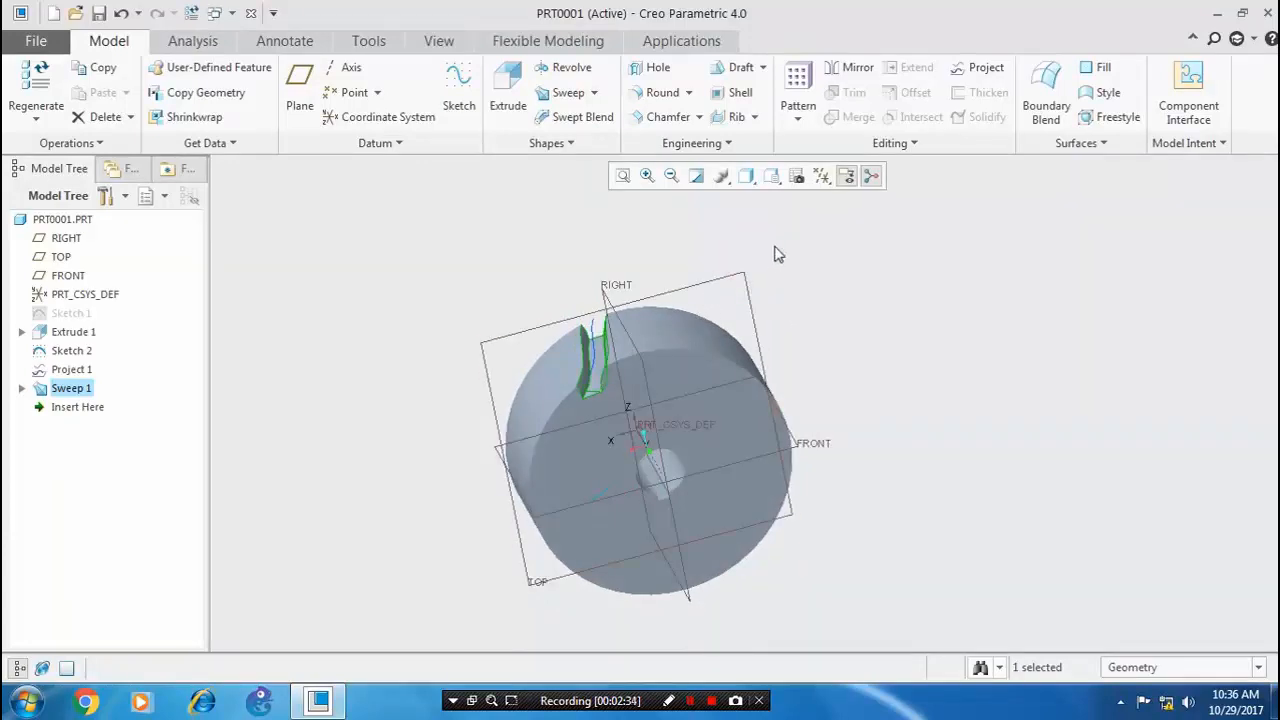
Turn off the datum plane display and hide the projected curve in the cut
click(822, 177)
click(821, 281)
click(566, 262)
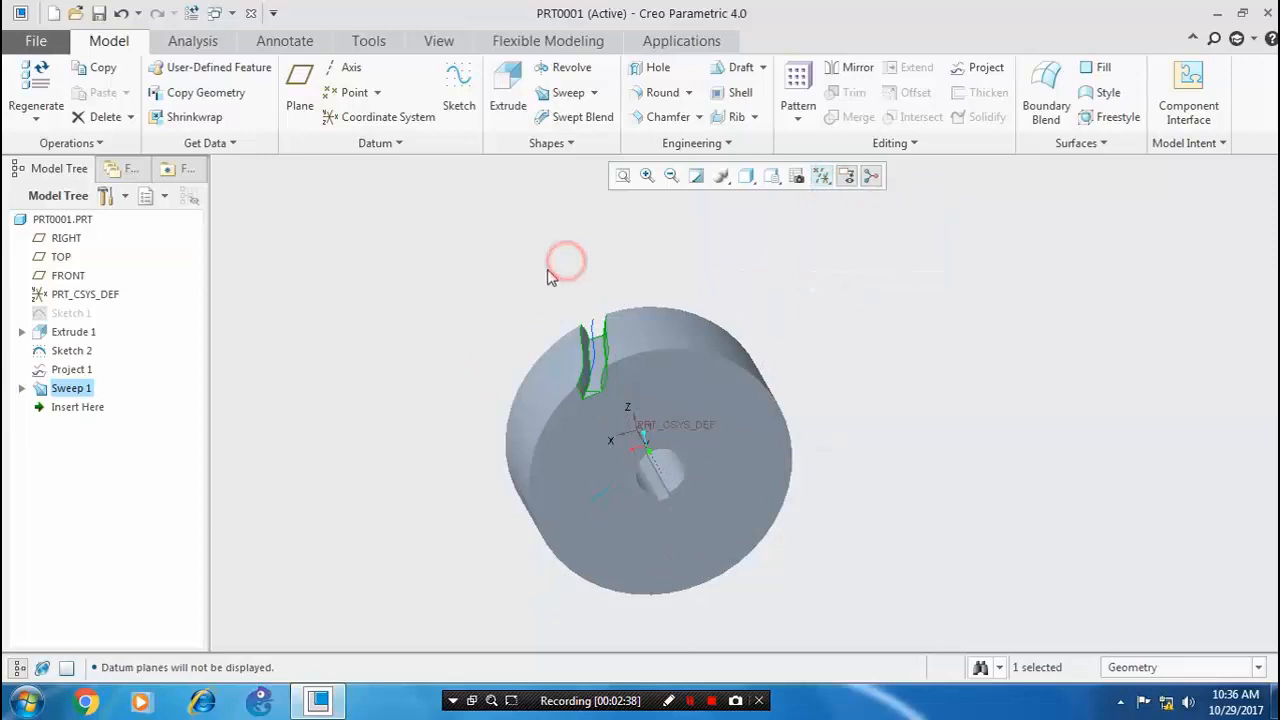
click(596, 341)
click(612, 270)
mouse_move(754, 301)
middle_down()
mouse_move(760, 277)
mouse_move(745, 285)
middle_up()
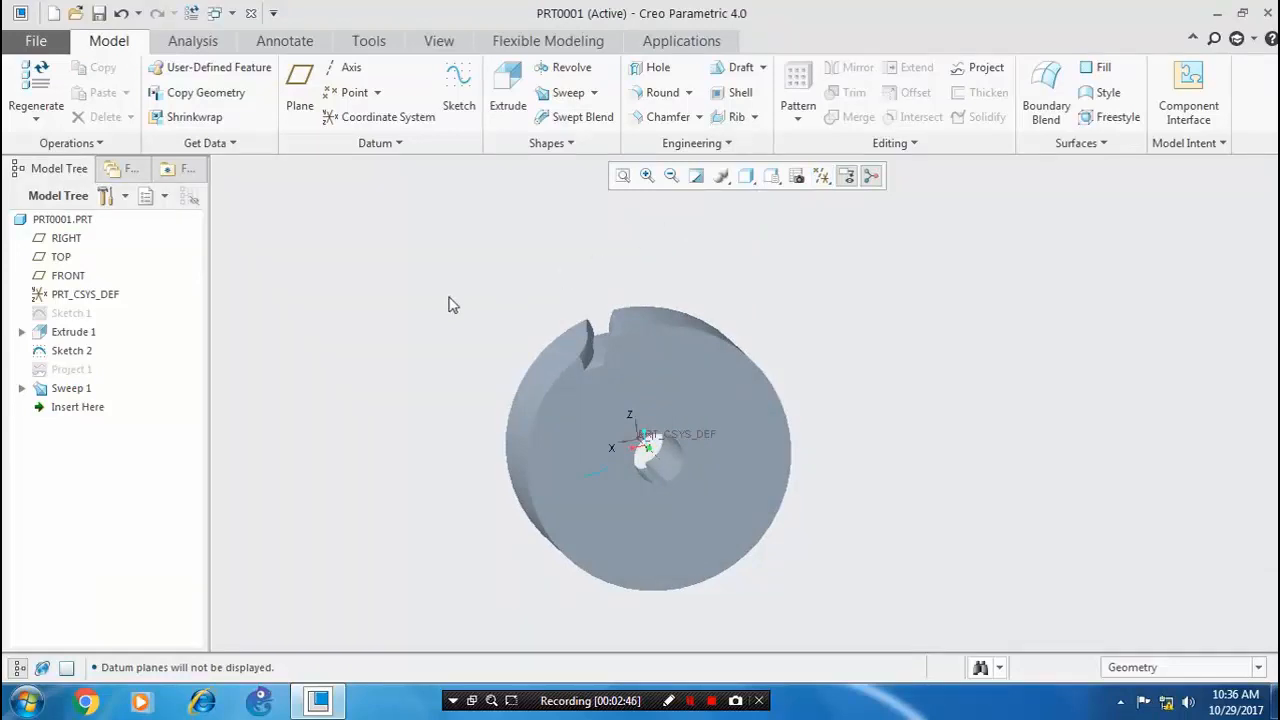
Start an Axis pattern of the sweep cut around the bore's centre axis
click(74, 388)
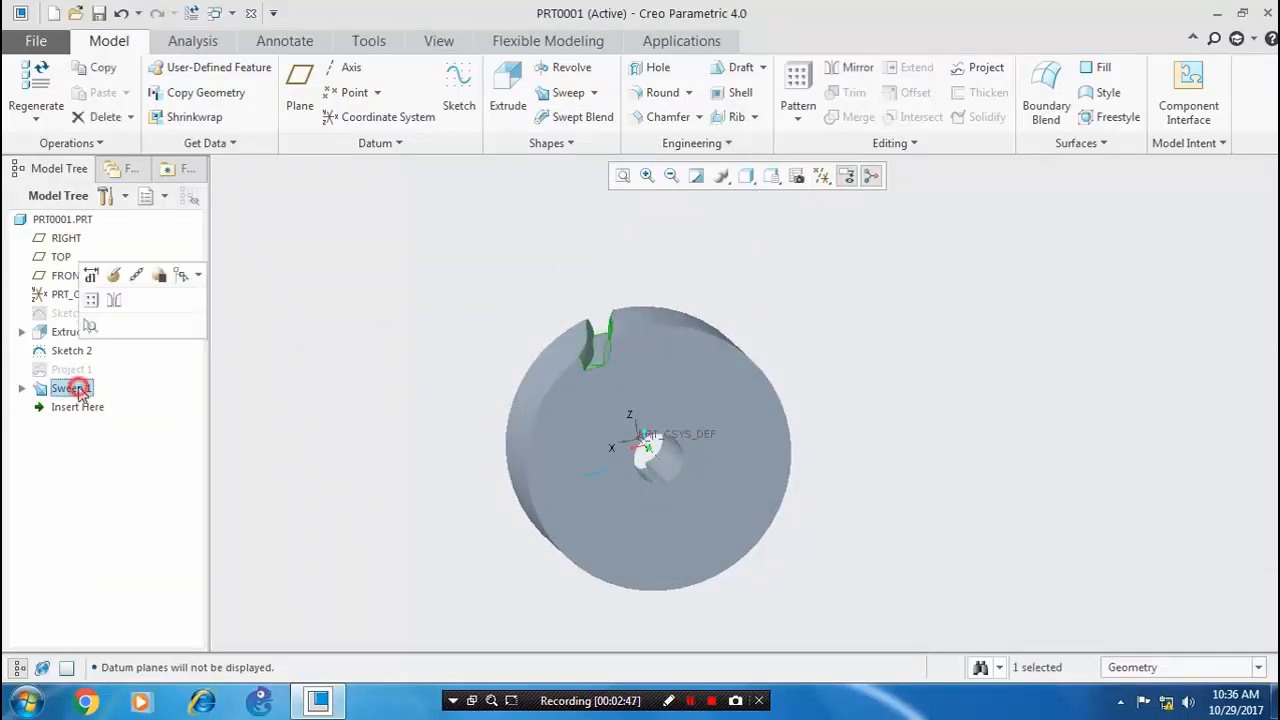
click(805, 128)
click(812, 143)
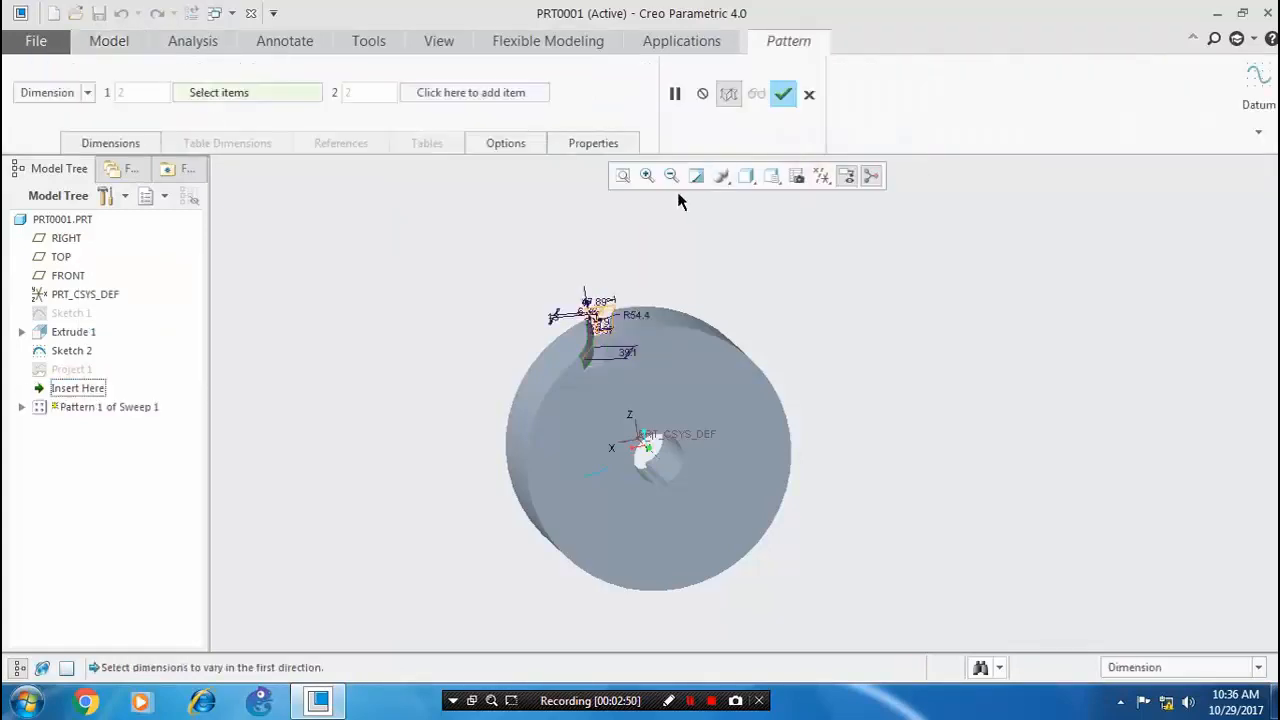
click(87, 92)
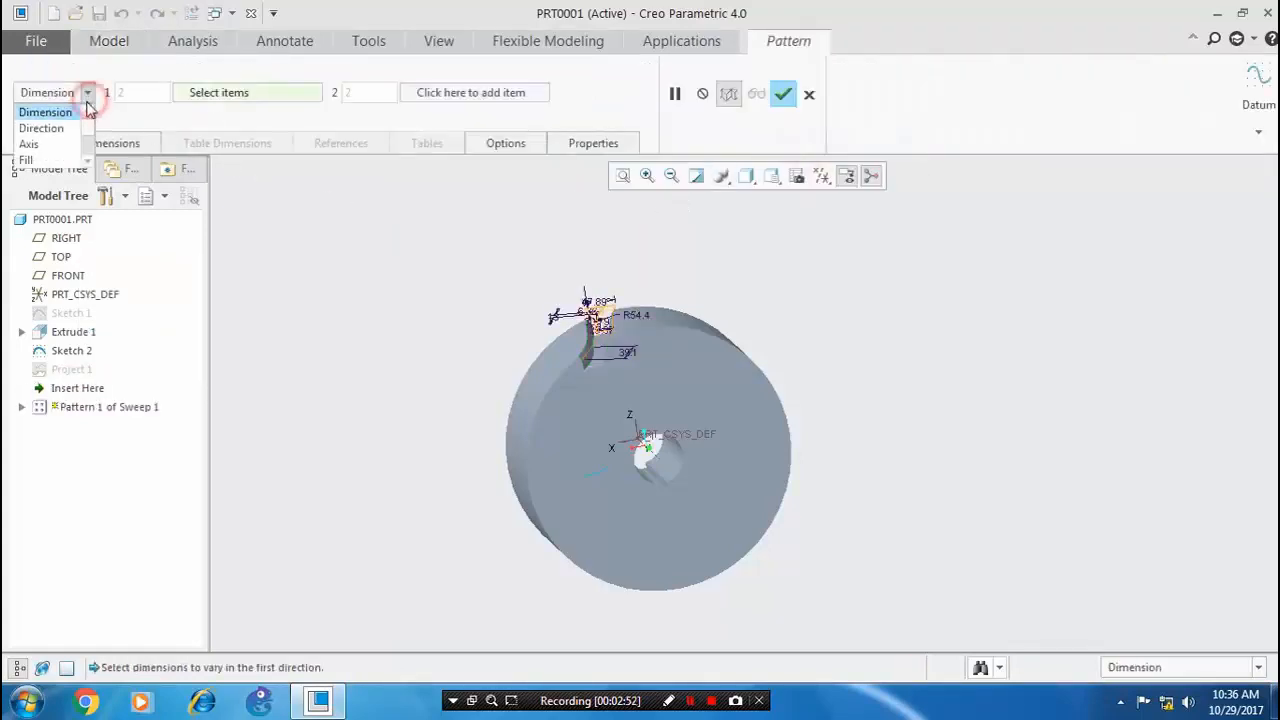
click(40, 140)
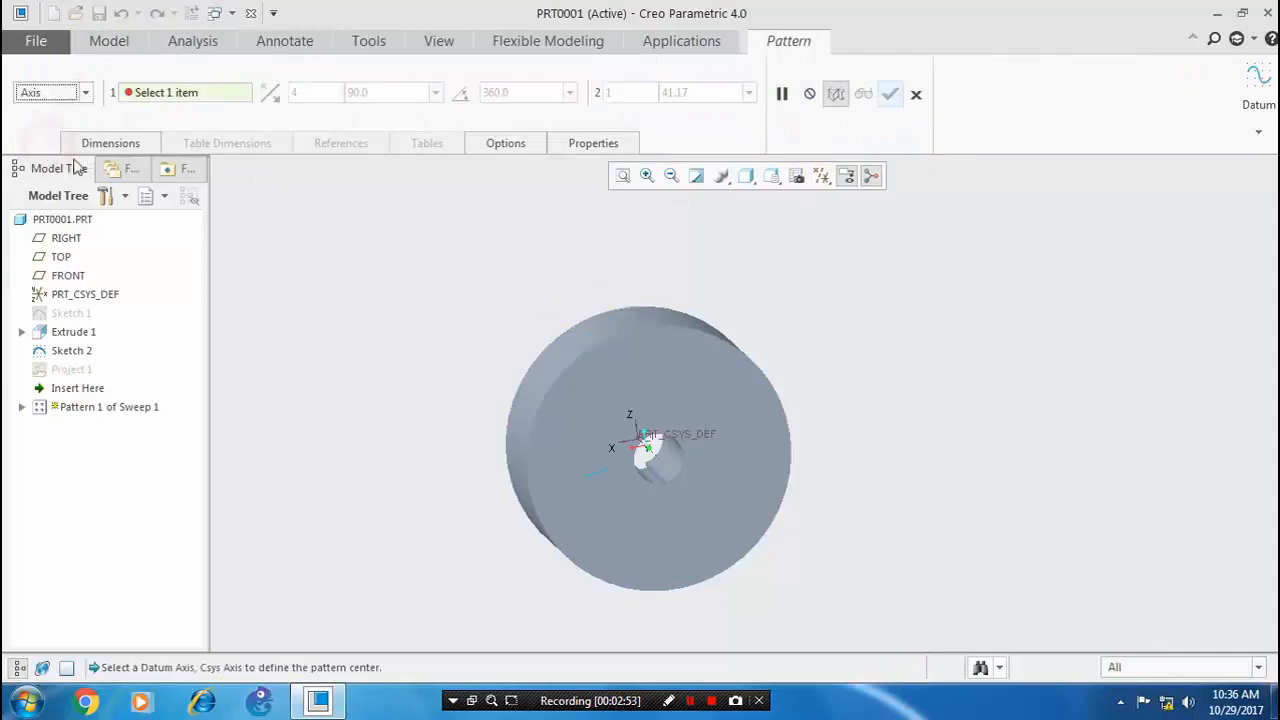
click(651, 451)
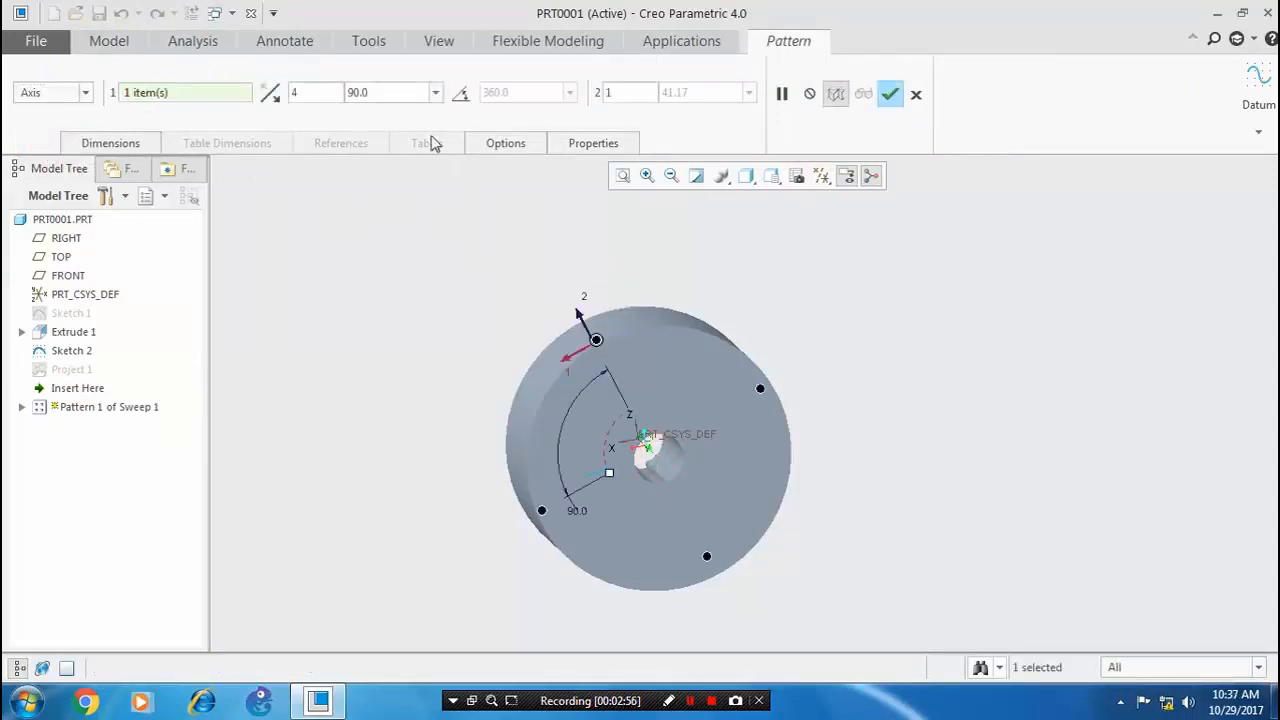
Set the pattern to 15 members spaced 360/15 degrees apart and complete it
drag(317, 93, 285, 95)
text(15)
double_click(357, 90)
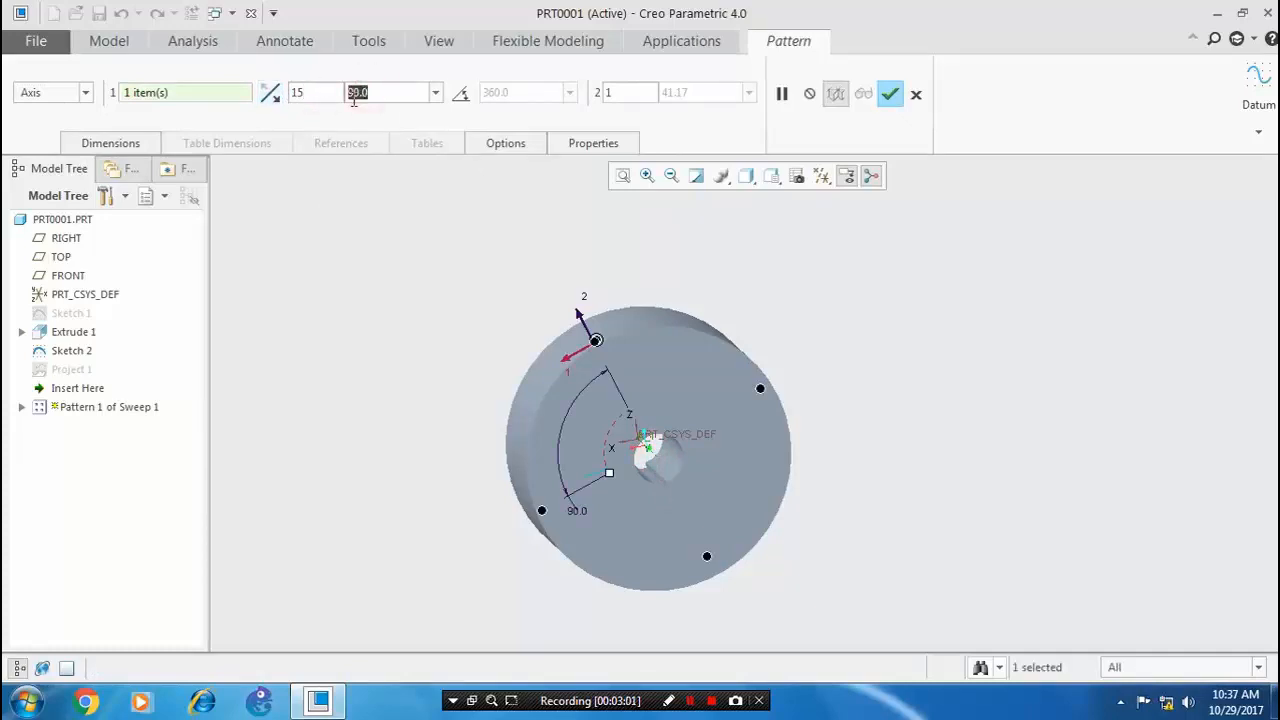
text(2)
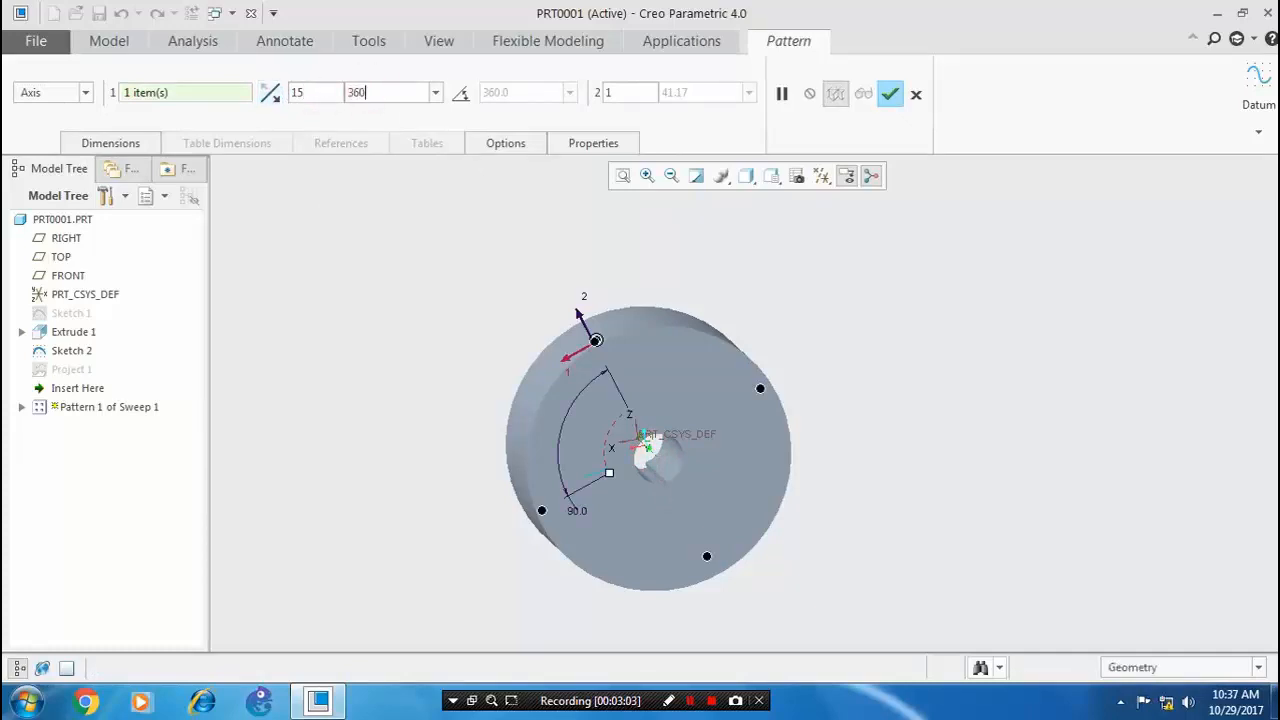
text(60/15)
key(Return)
click(889, 93)
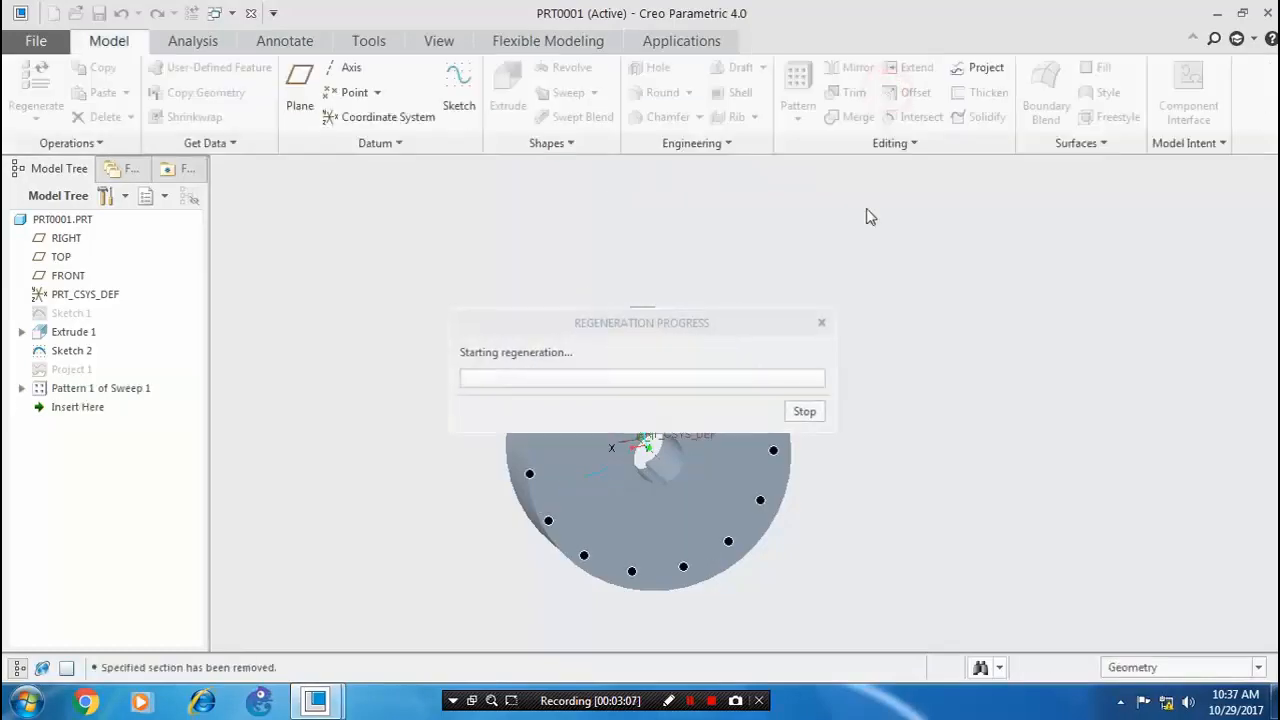
click(866, 336)
middle_drag(500, 462, 563, 481)
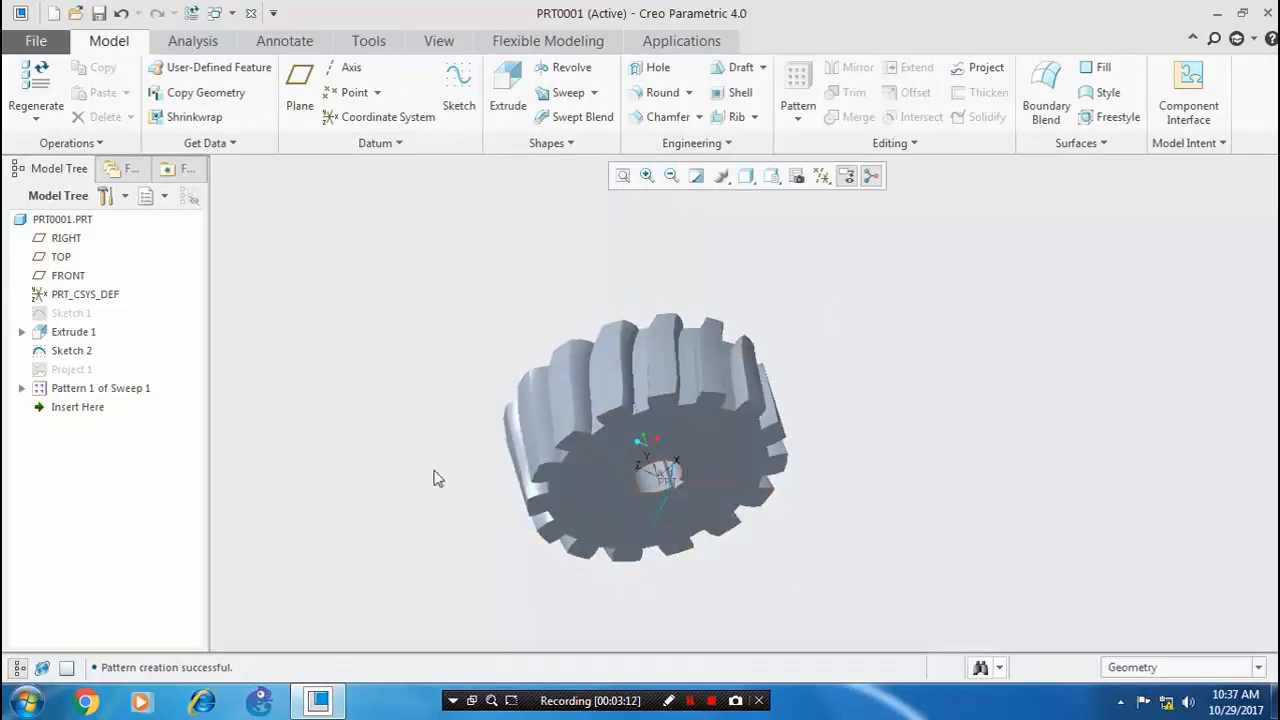
Redefine the sweep cut pattern with 20 members at 18-degree spacing
right_click(128, 393)
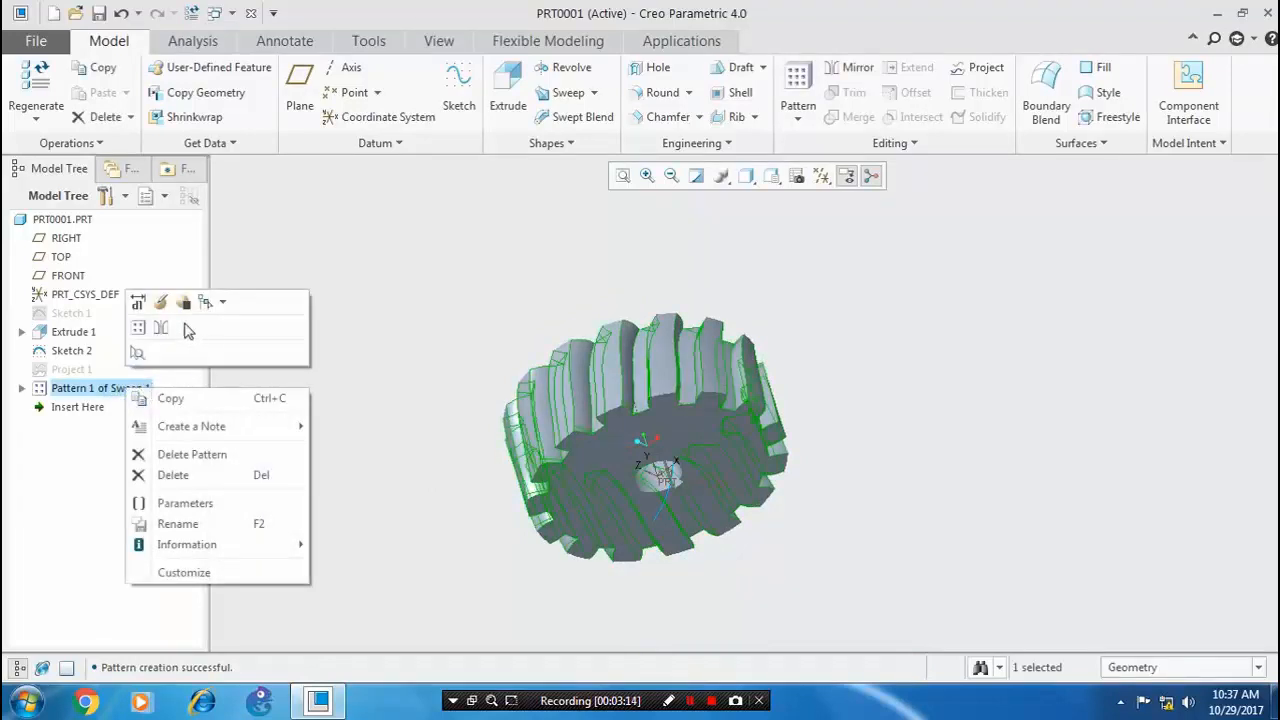
click(161, 302)
double_click(339, 96)
text(20)
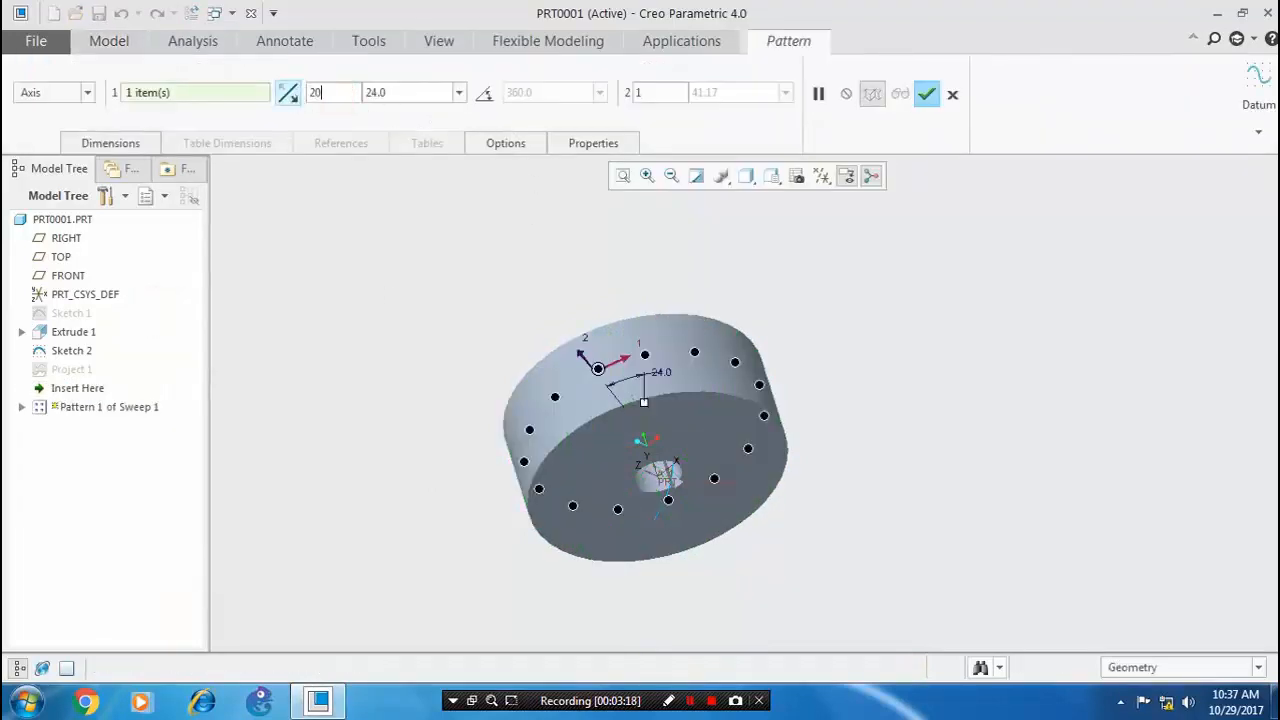
double_click(408, 93)
text(360/)
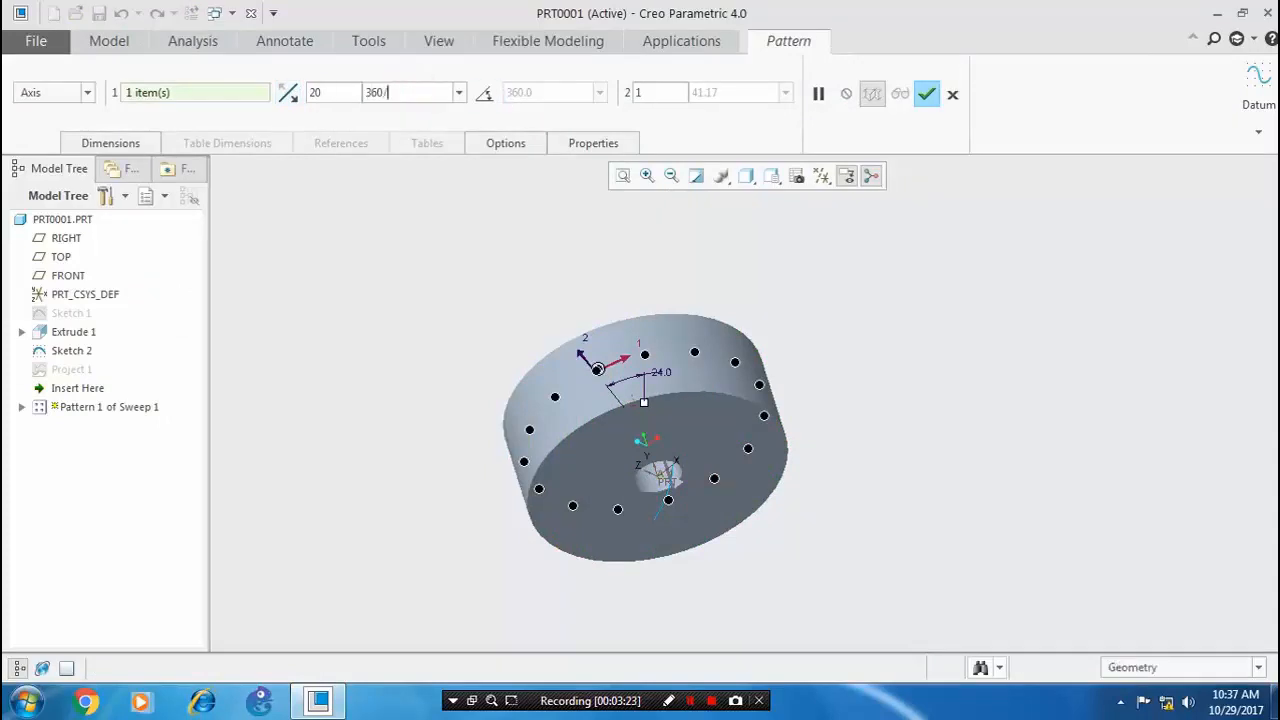
key(Return)
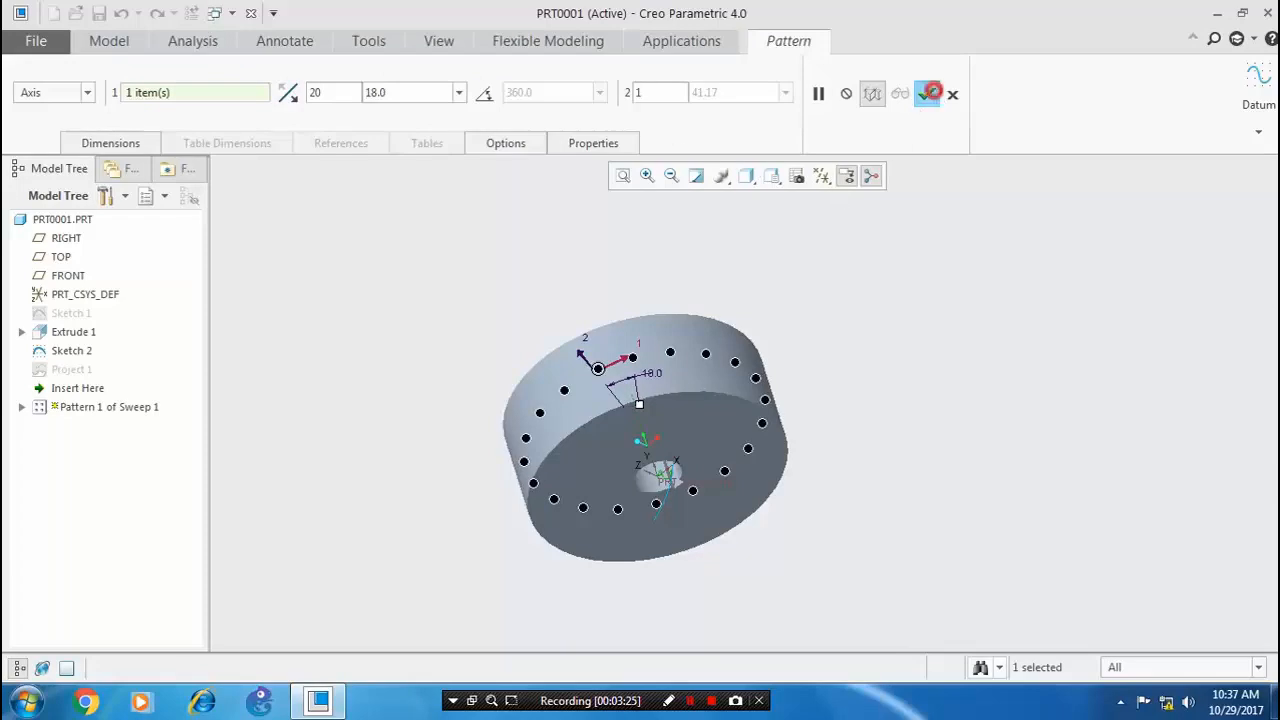
click(932, 94)
middle_drag(926, 400, 763, 237)
mouse_move(828, 410)
middle_down()
mouse_move(786, 397)
mouse_move(810, 370)
mouse_move(852, 408)
mouse_move(835, 418)
middle_up()
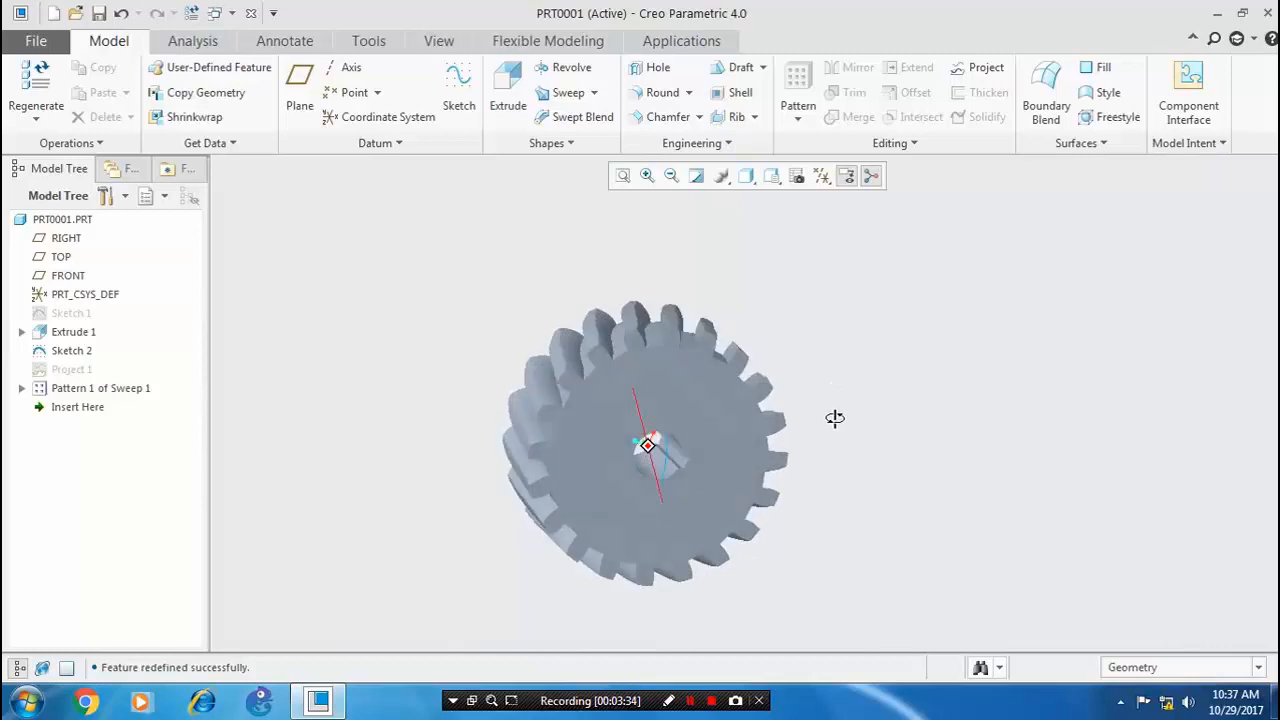
Open a sketch on the gear's flat face and insert the Arc racetrack palette shape beside the bore on the horizontal reference
click(726, 410)
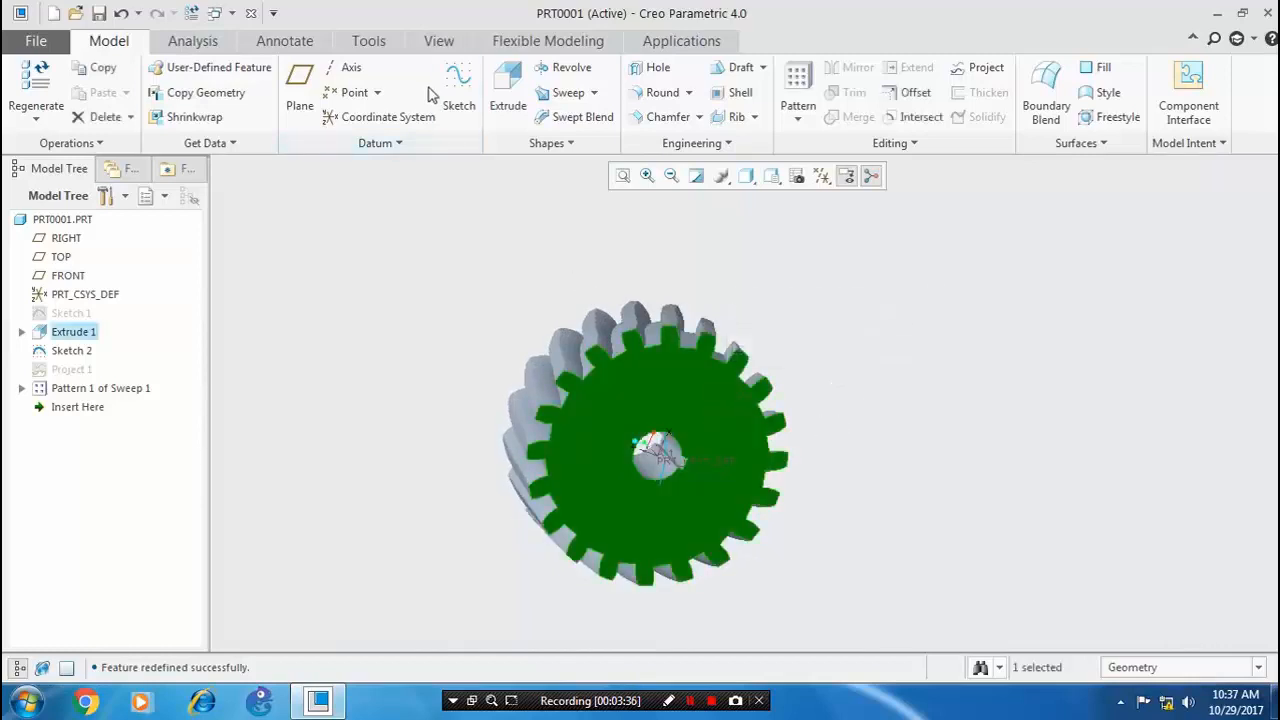
click(458, 90)
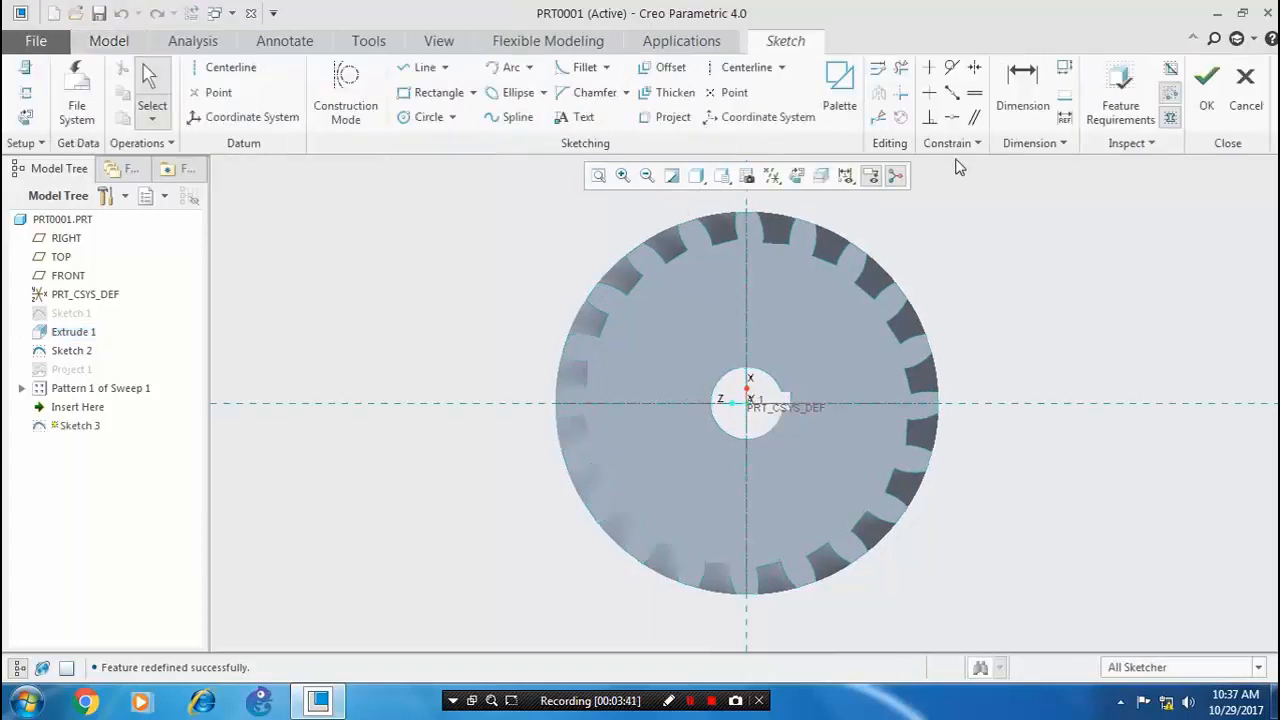
click(839, 90)
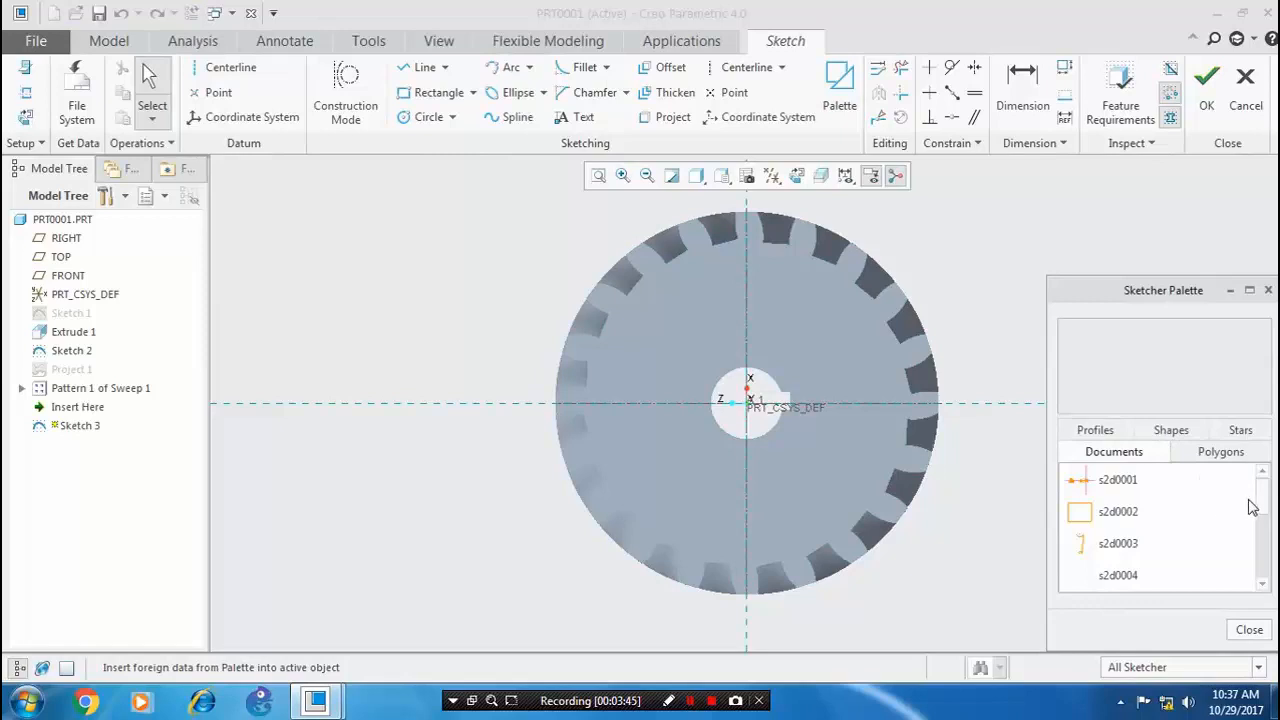
click(1171, 432)
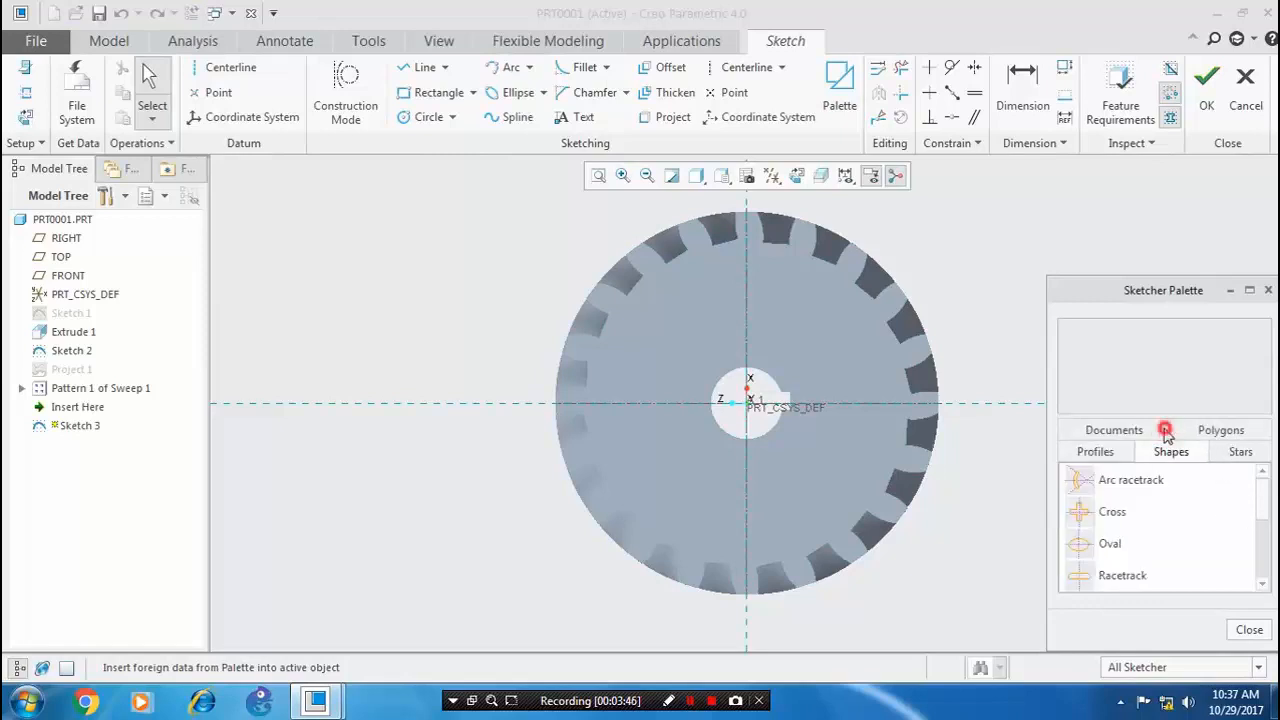
double_click(1124, 482)
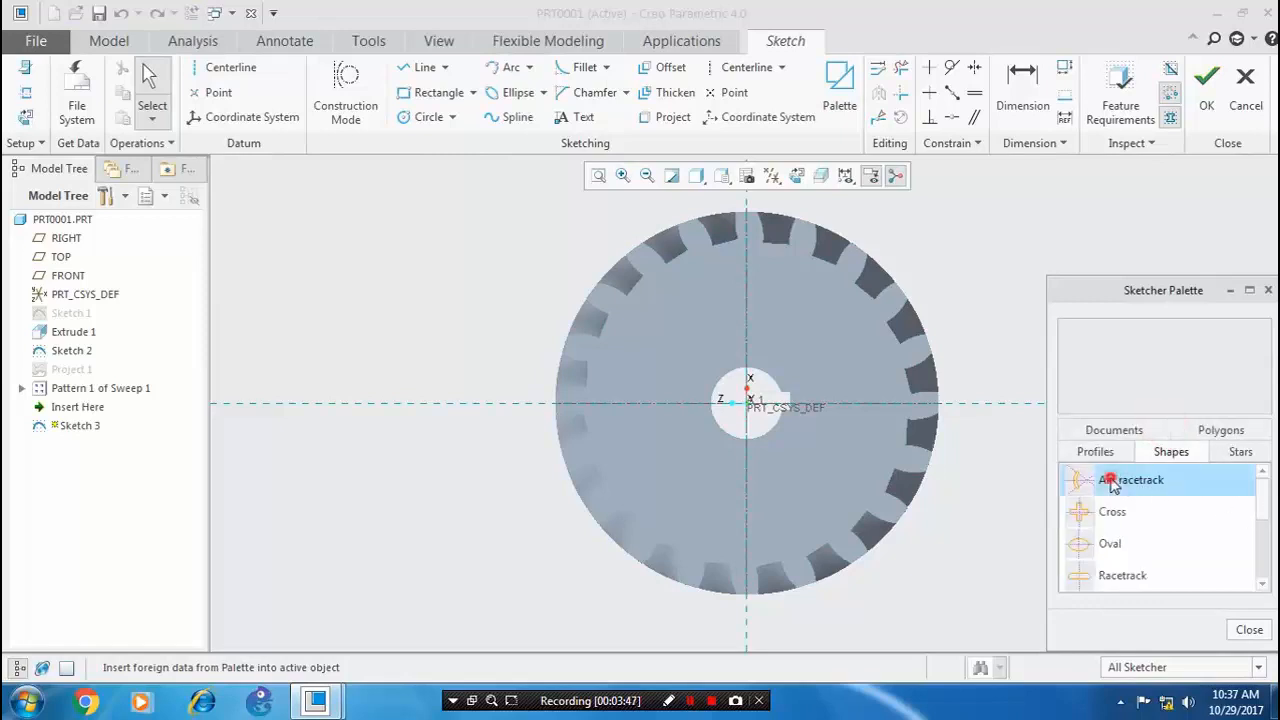
click(833, 404)
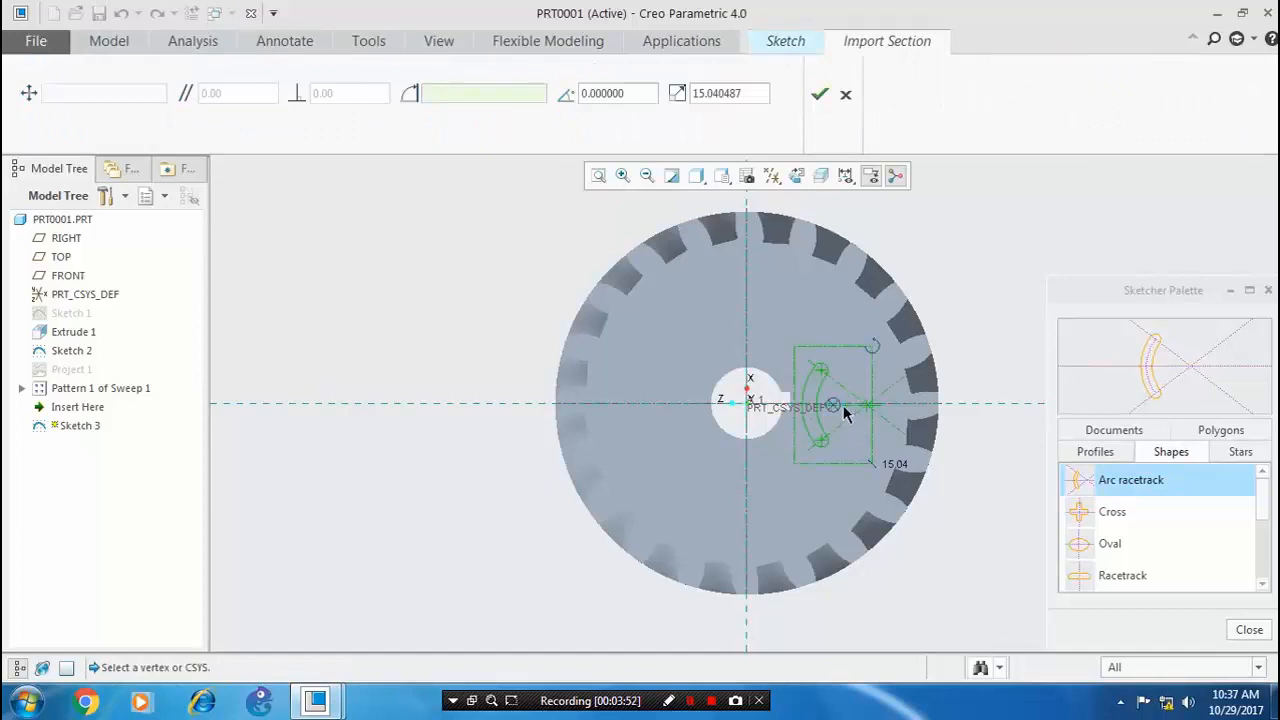
Rotate the arc racetrack 180 degrees, shift it slightly towards the bore, scale it to about 23.62, and finish the sketch
drag(876, 352, 786, 489)
drag(832, 406, 818, 405)
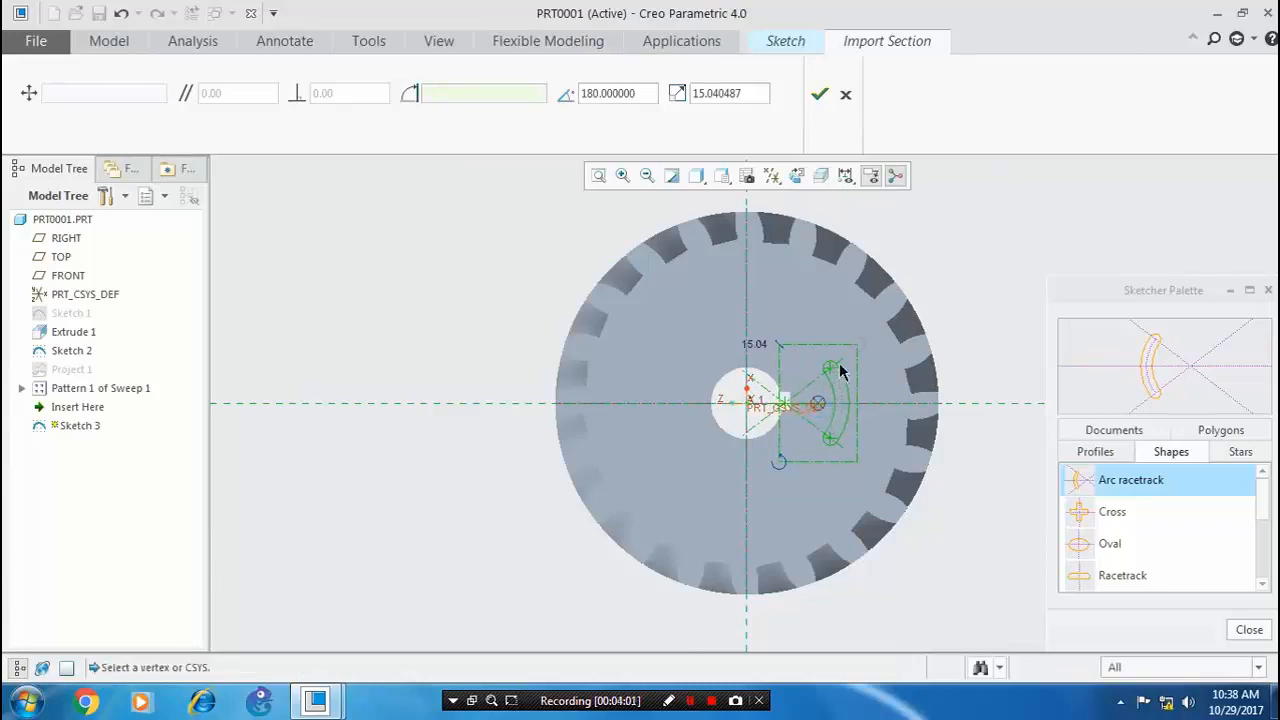
drag(780, 345, 755, 325)
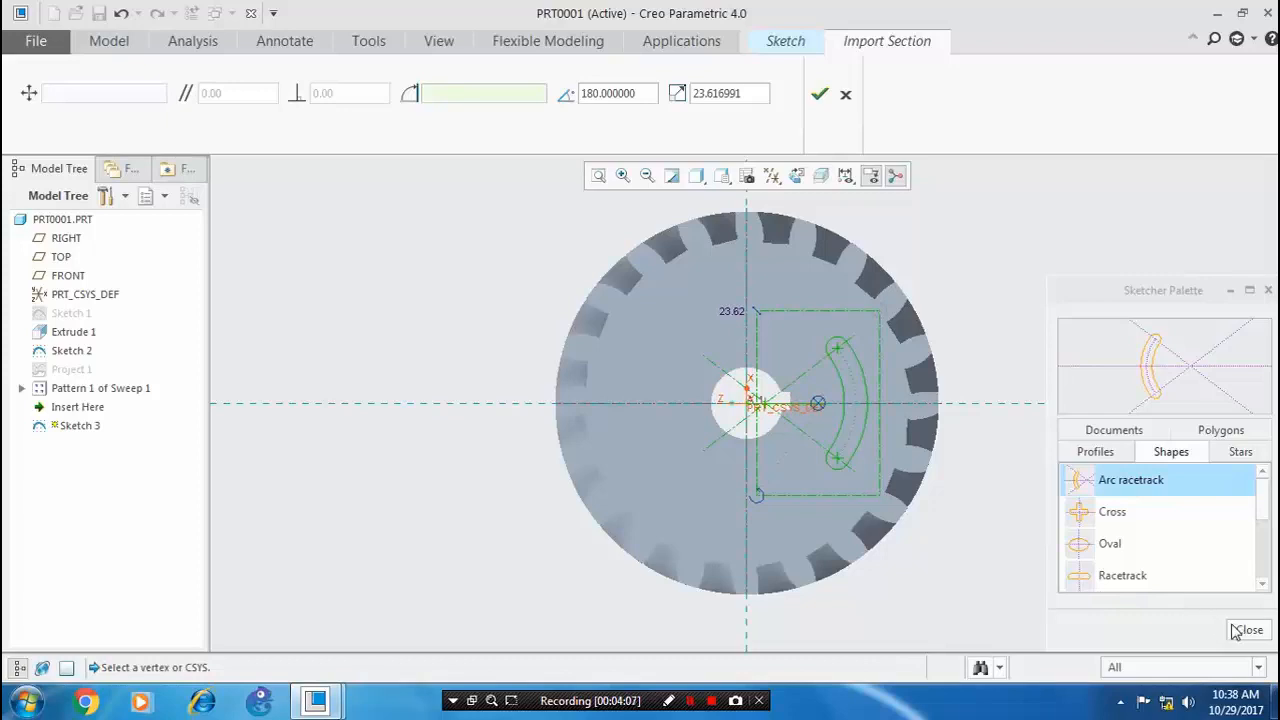
click(819, 95)
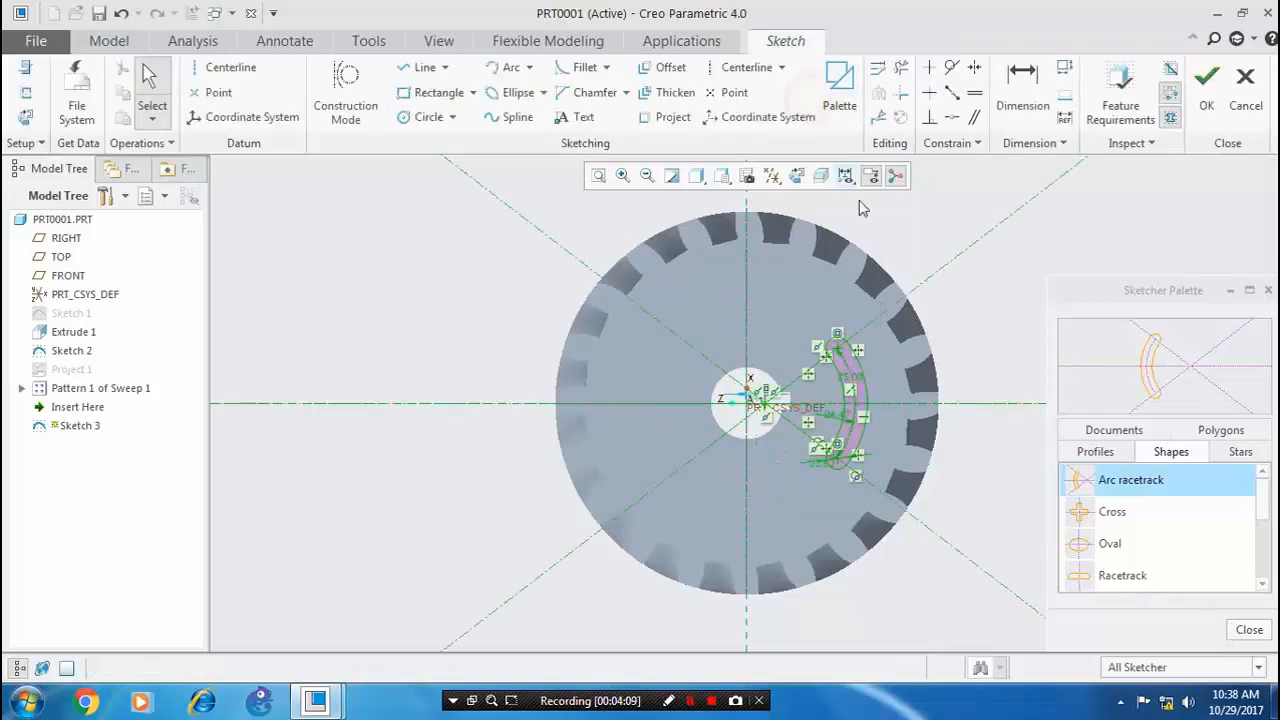
middle_drag(914, 291, 896, 306)
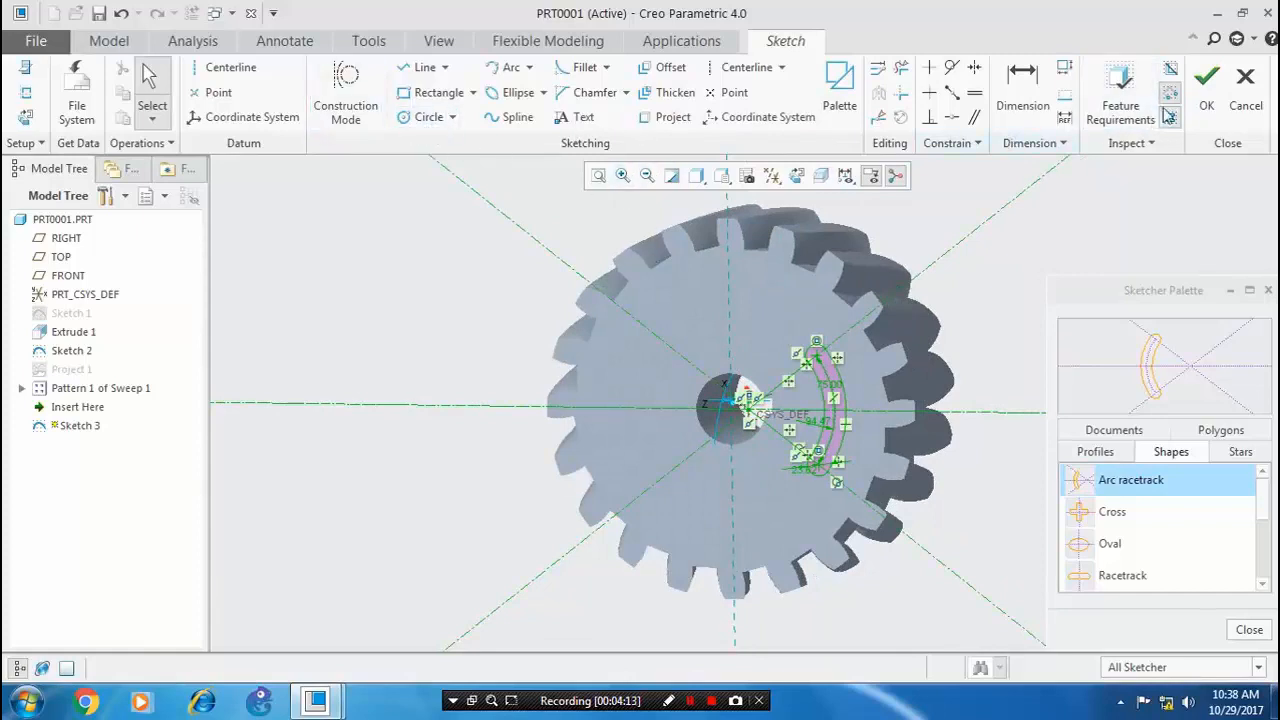
click(1203, 105)
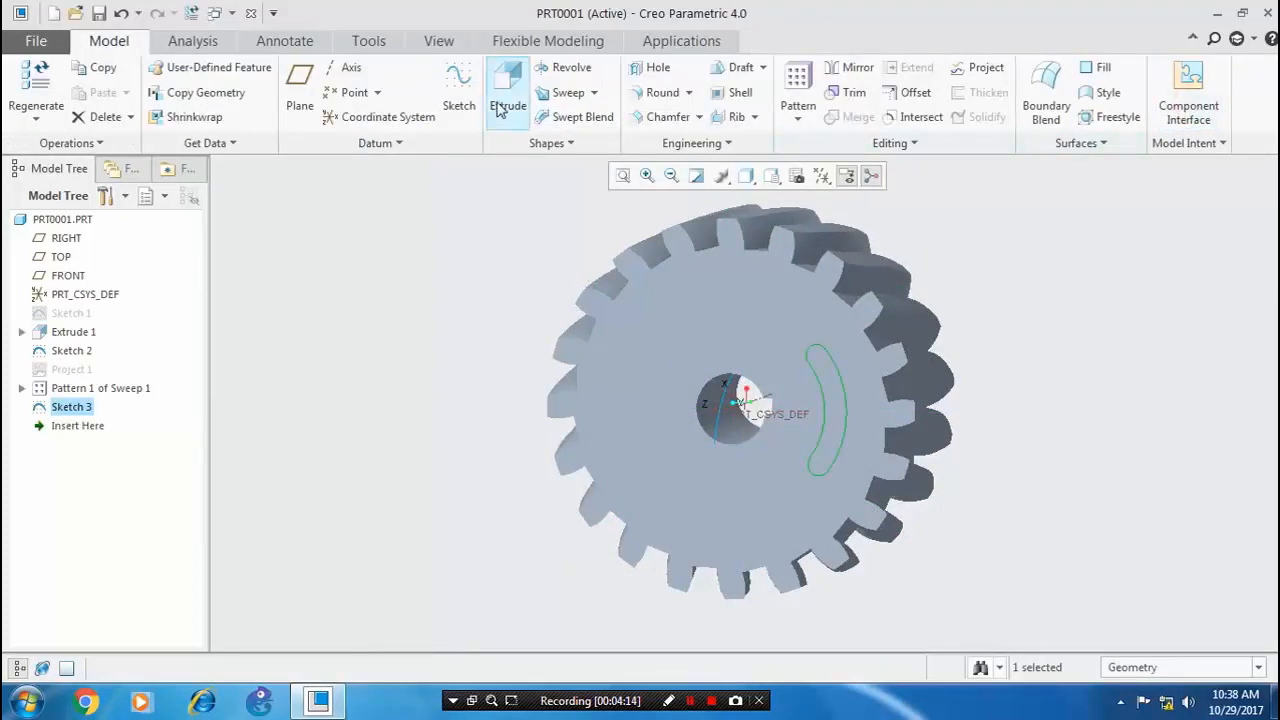
Extrude the arc slot sketch as a material-removing cut through the full thickness of the gear
click(505, 105)
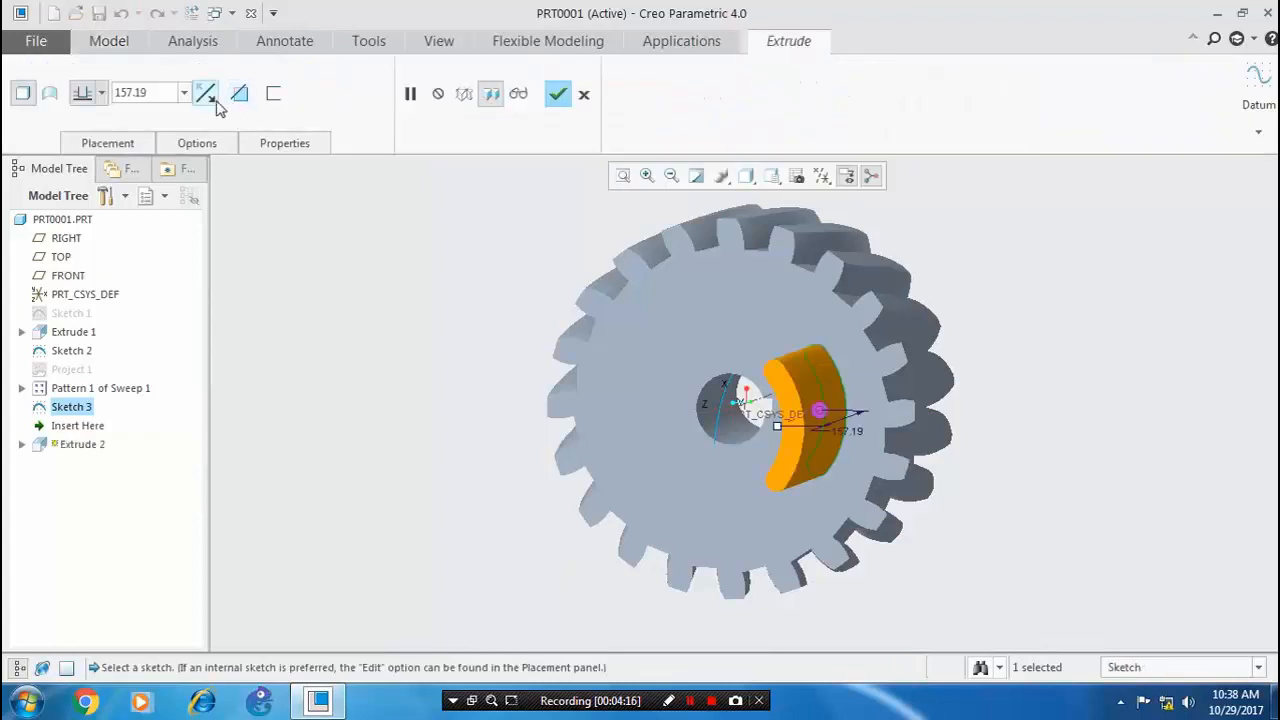
click(208, 96)
middle_drag(366, 294, 583, 378)
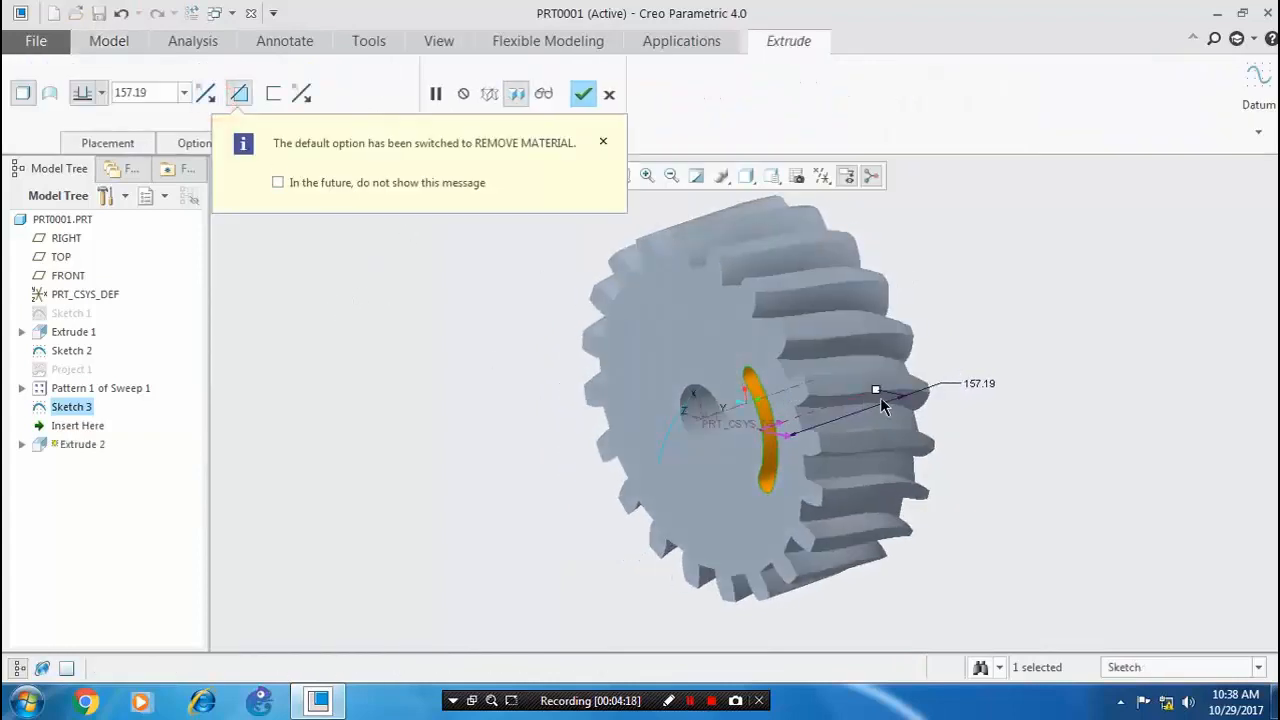
drag(877, 391, 1010, 346)
click(585, 95)
middle_drag(554, 237, 343, 289)
click(343, 285)
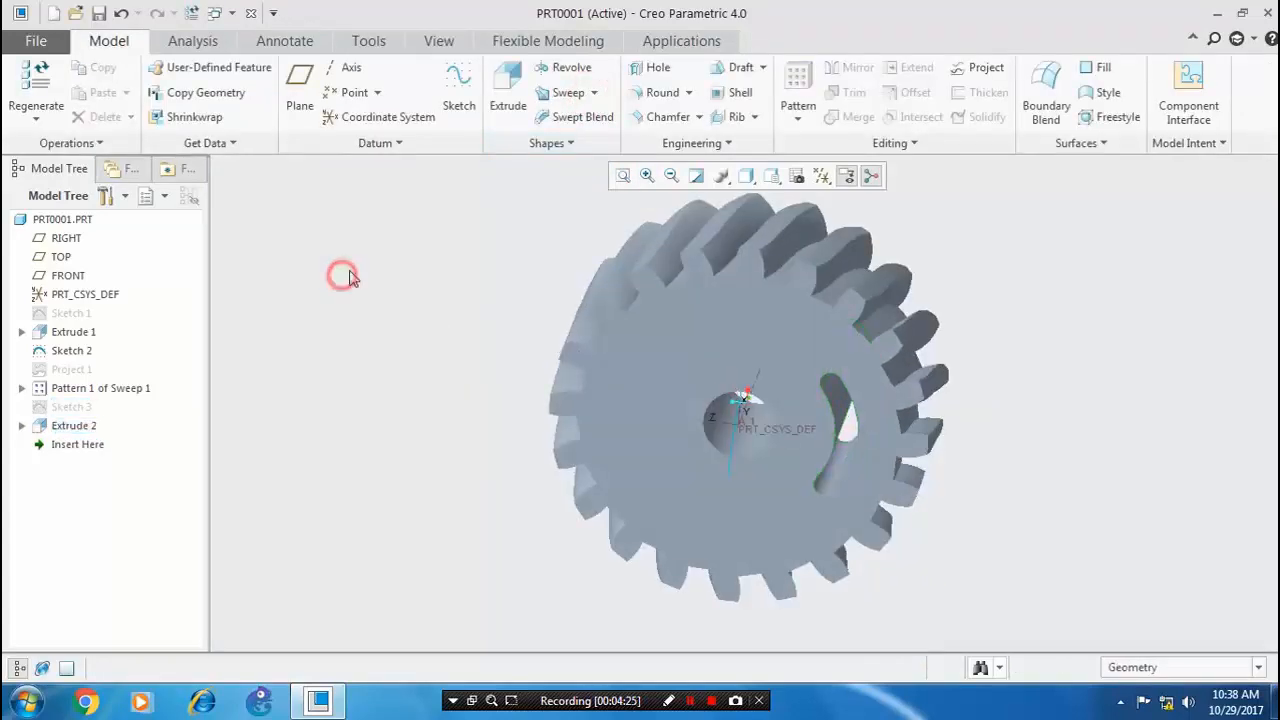
Start an Axis pattern of the arc slot cut about the gear's central bore axis
click(86, 425)
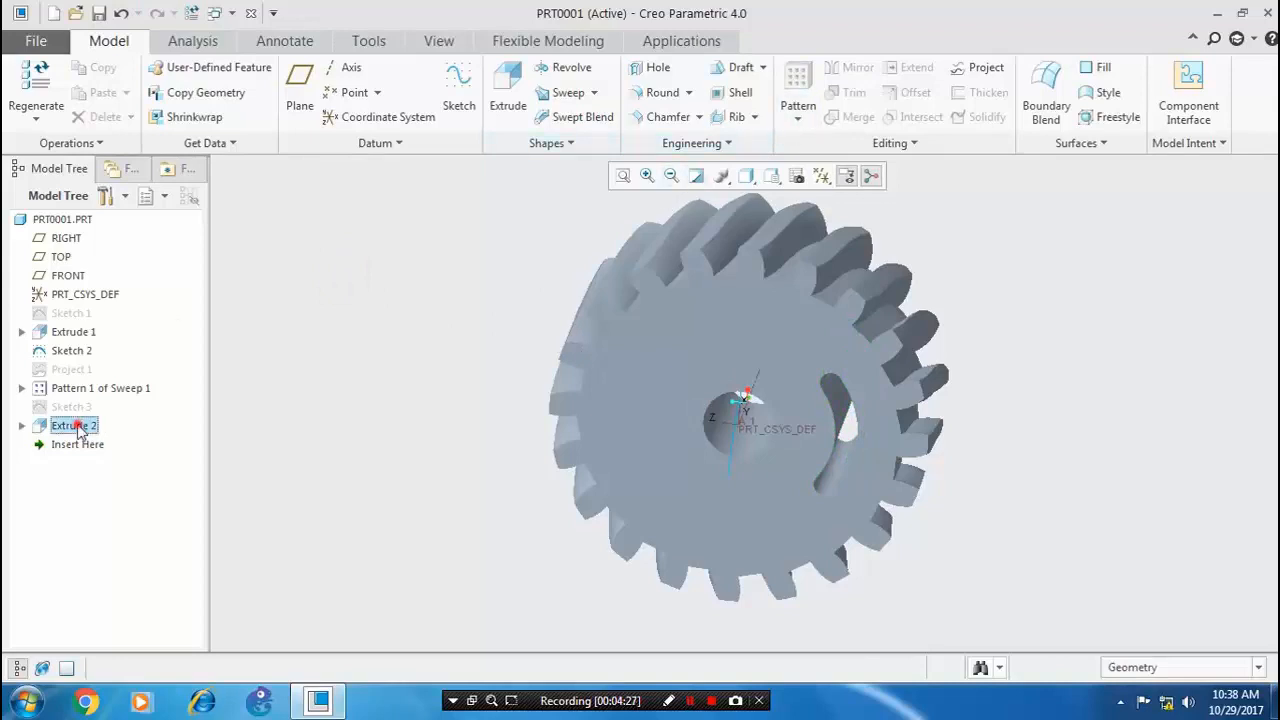
click(797, 122)
click(818, 137)
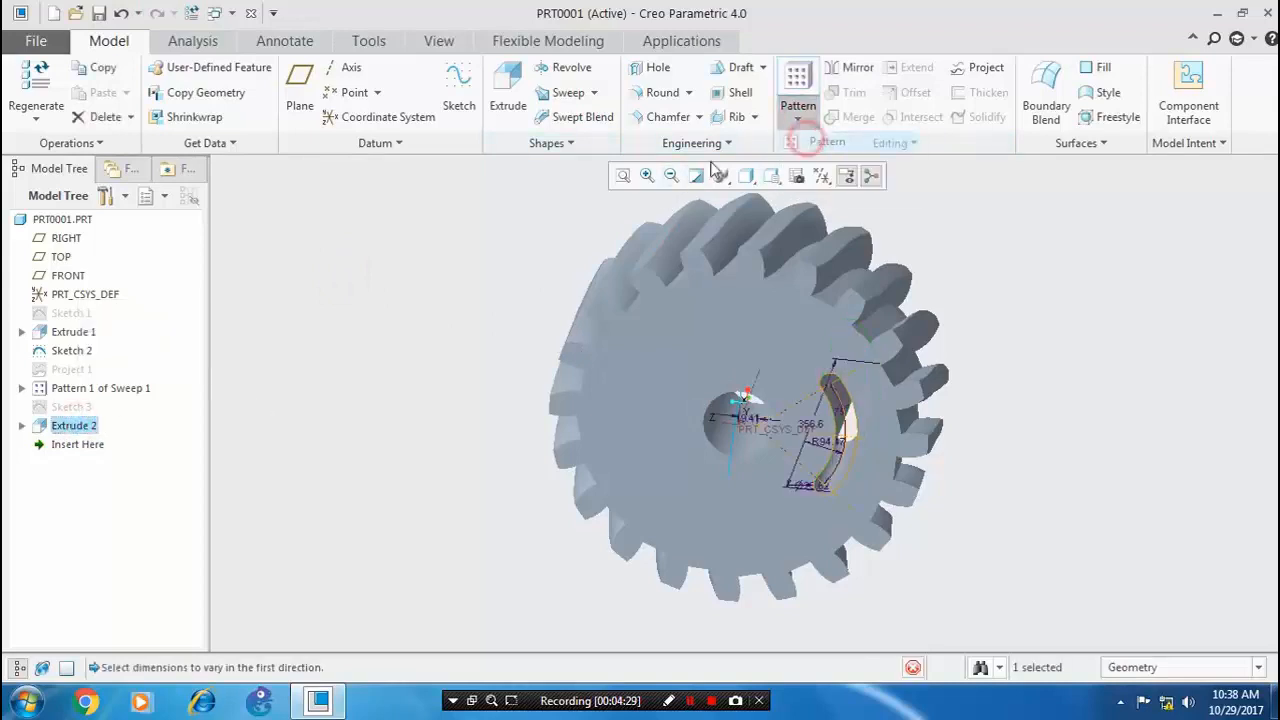
click(87, 93)
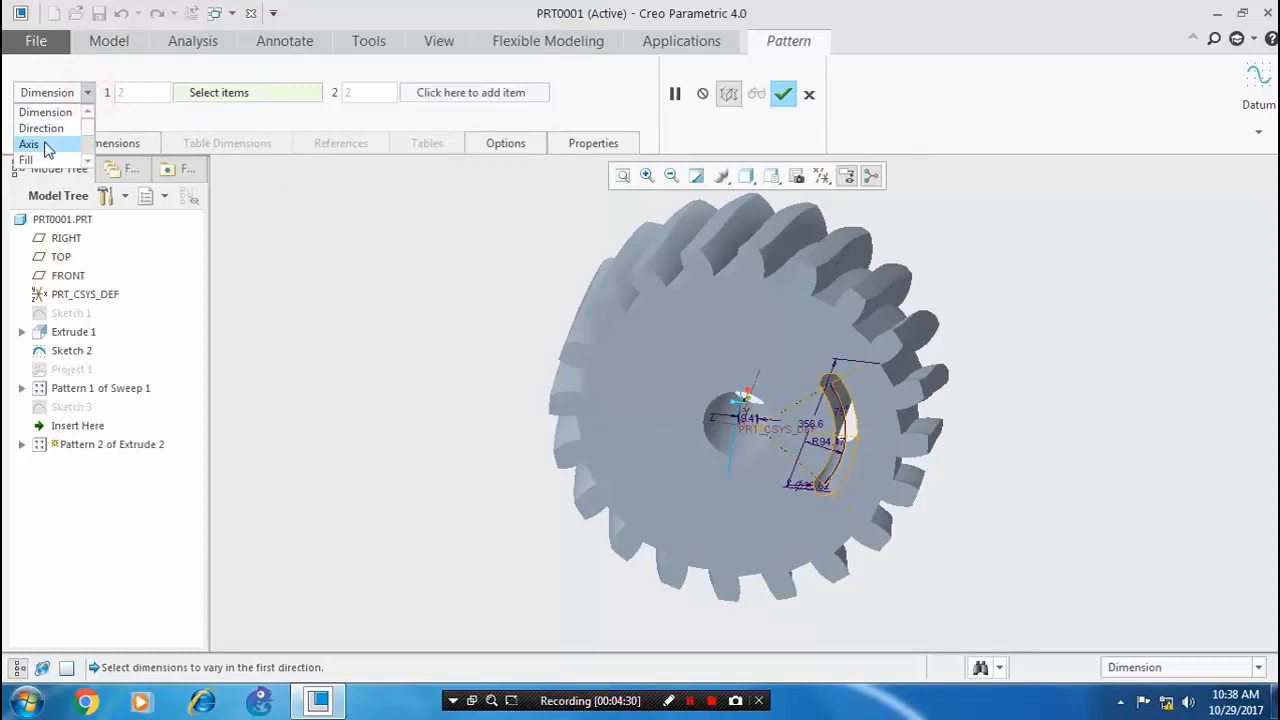
click(30, 143)
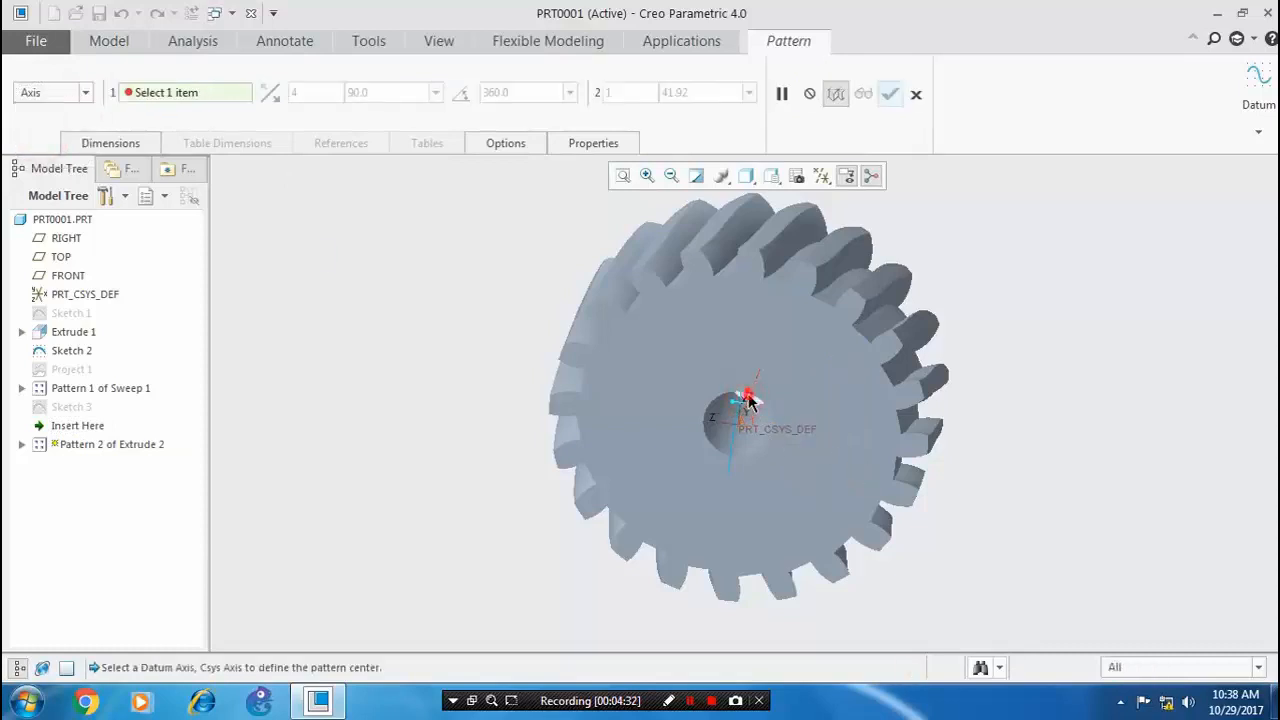
click(748, 406)
Set the slot pattern to 3 members spaced 360/3 degrees apart and complete it
double_click(315, 94)
text(3)
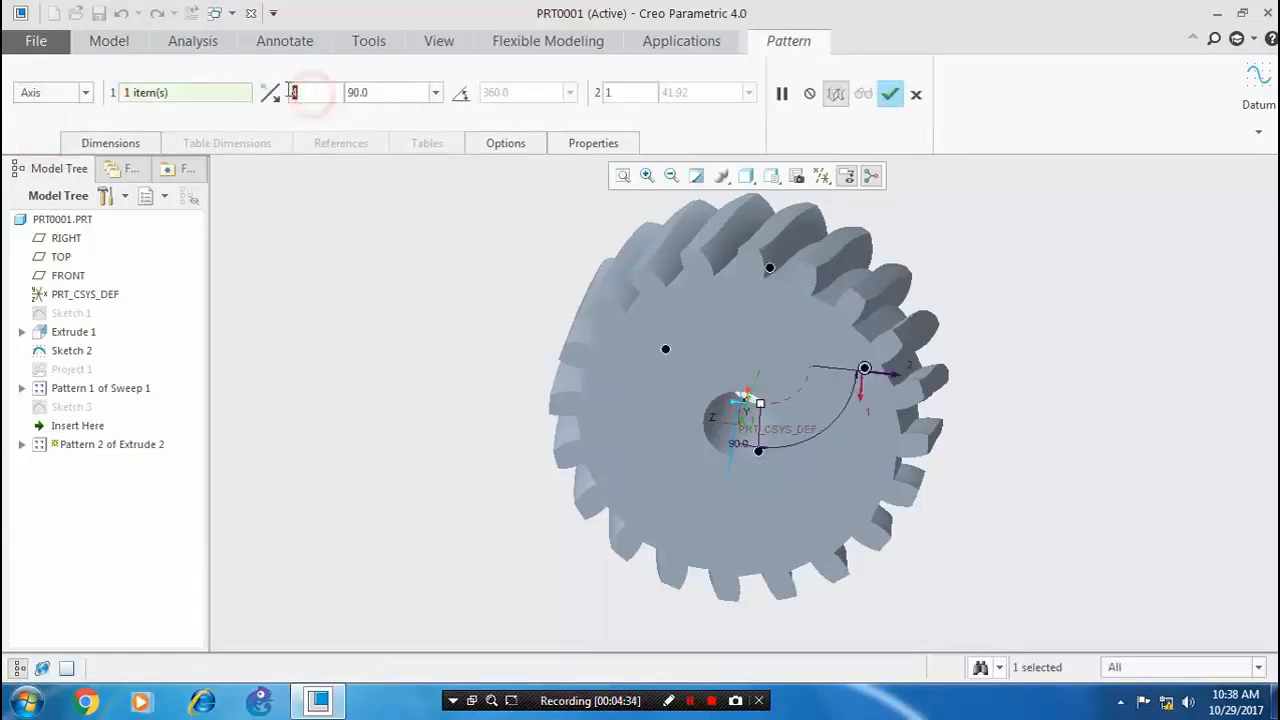
double_click(350, 92)
text(360)
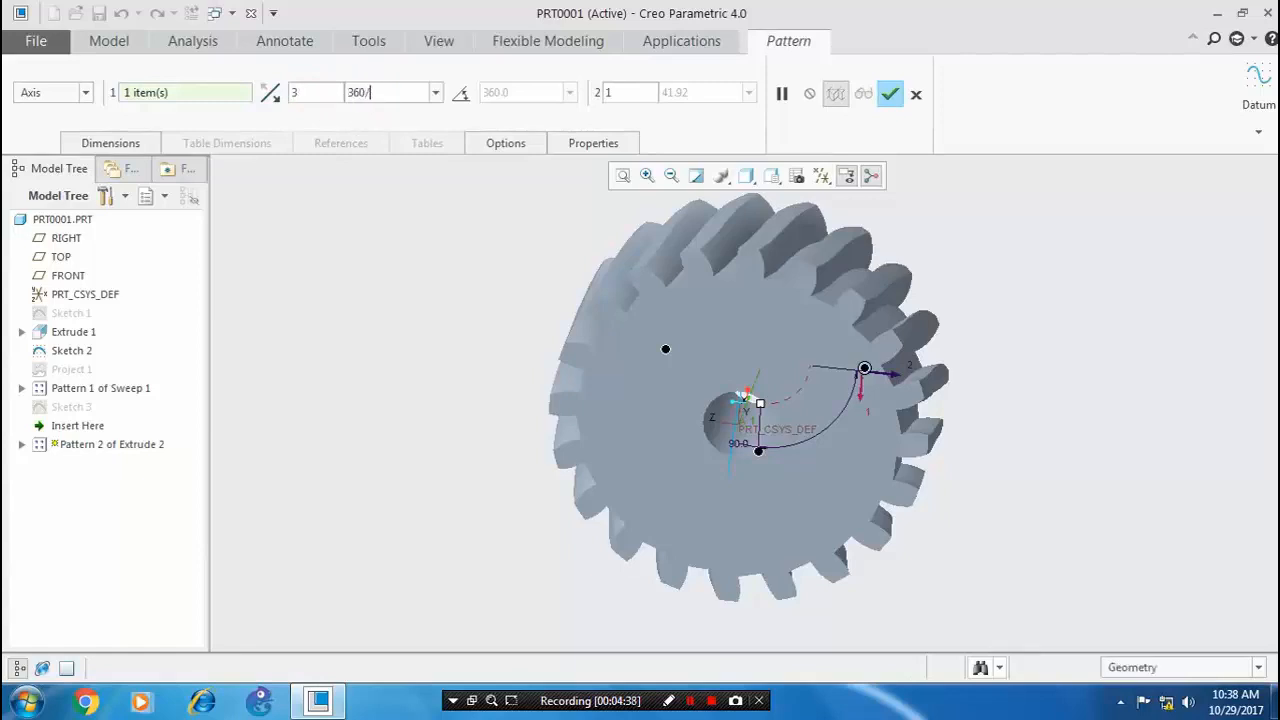
text(/3)
key(Return)
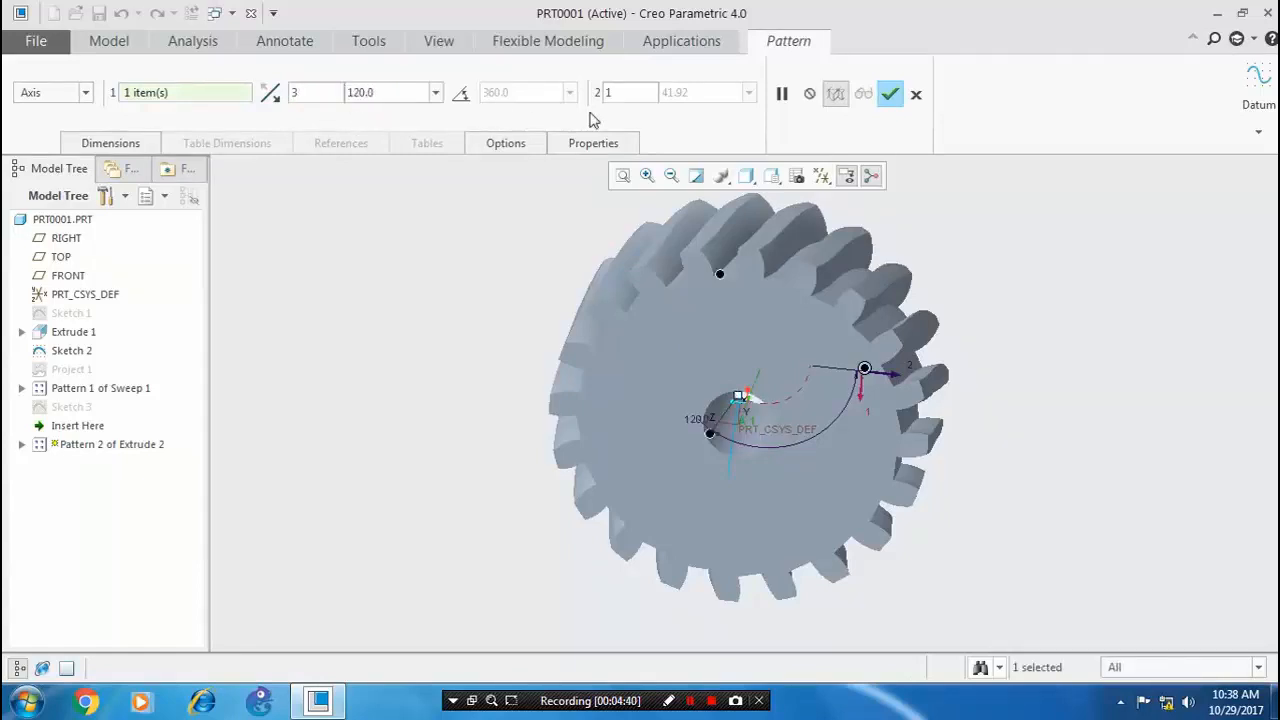
click(890, 93)
click(1030, 440)
mouse_move(1025, 478)
middle_down()
mouse_move(909, 417)
mouse_move(766, 463)
mouse_move(800, 429)
mouse_move(809, 440)
mouse_move(749, 403)
mouse_move(606, 434)
mouse_move(619, 510)
mouse_move(758, 467)
middle_up()
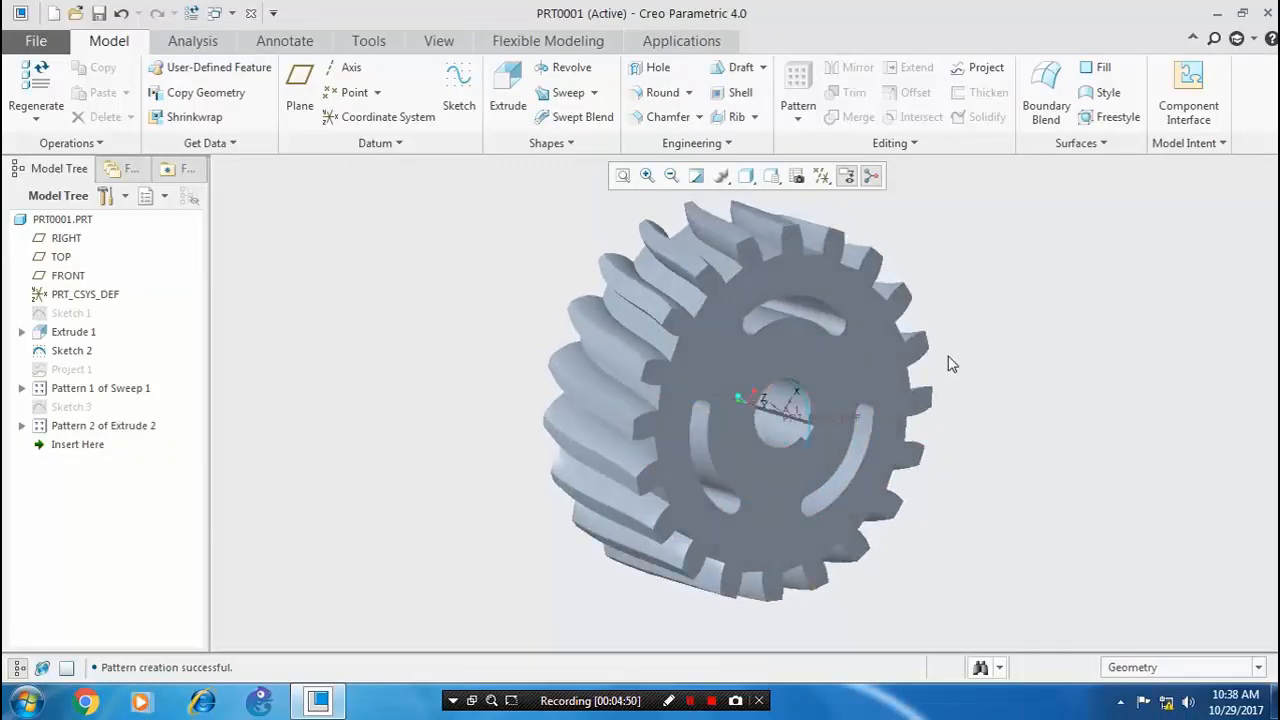
middle_drag(749, 400, 842, 428)
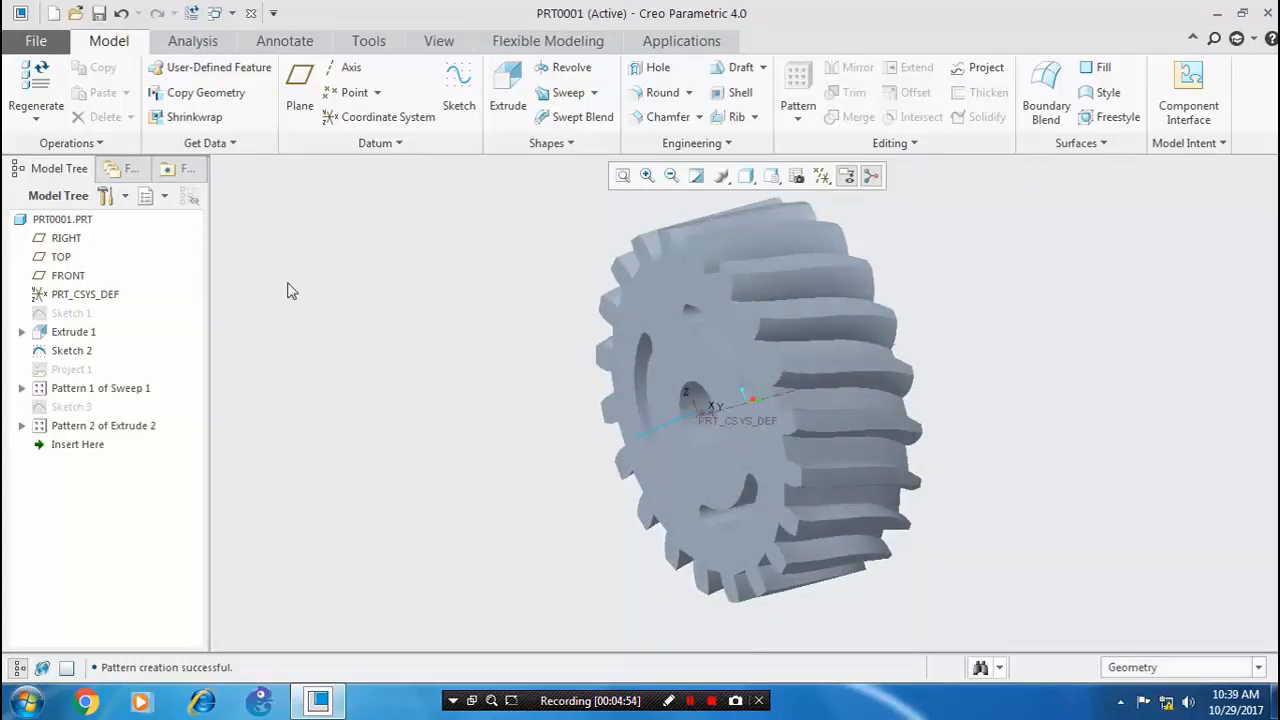
Try to apply a dark grey appearance to the gear and its patterned features
click(438, 40)
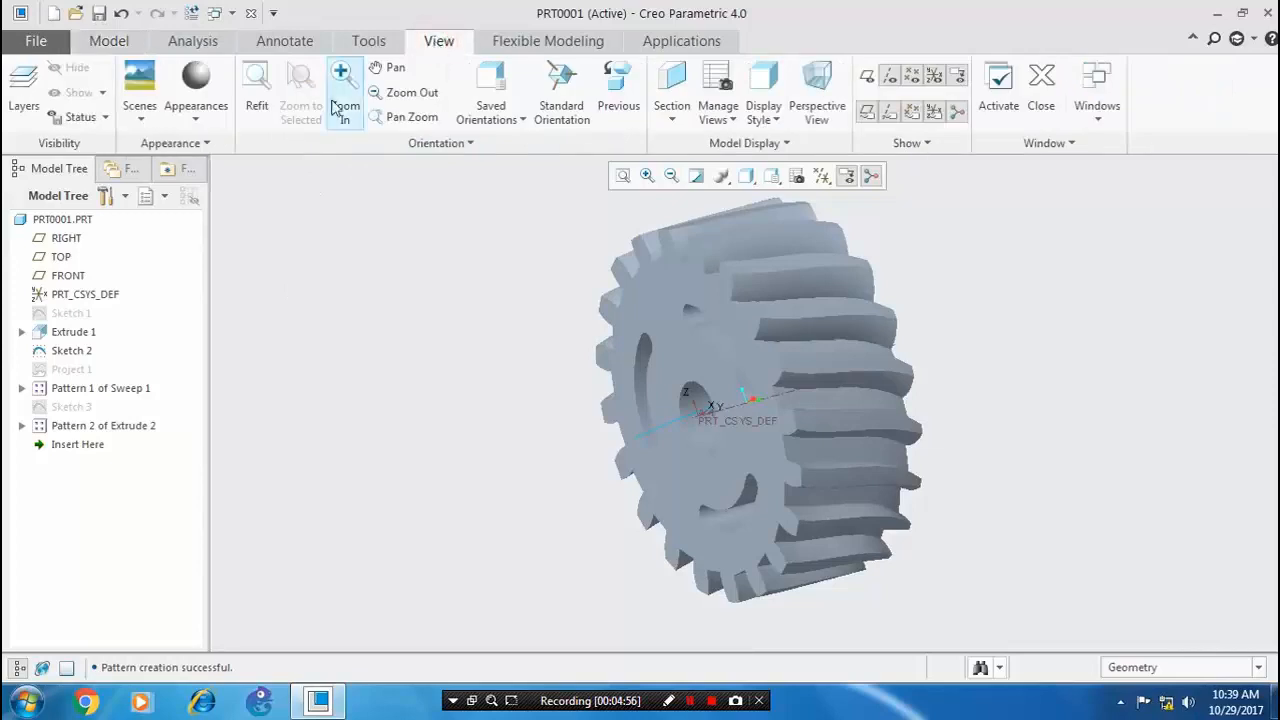
click(194, 129)
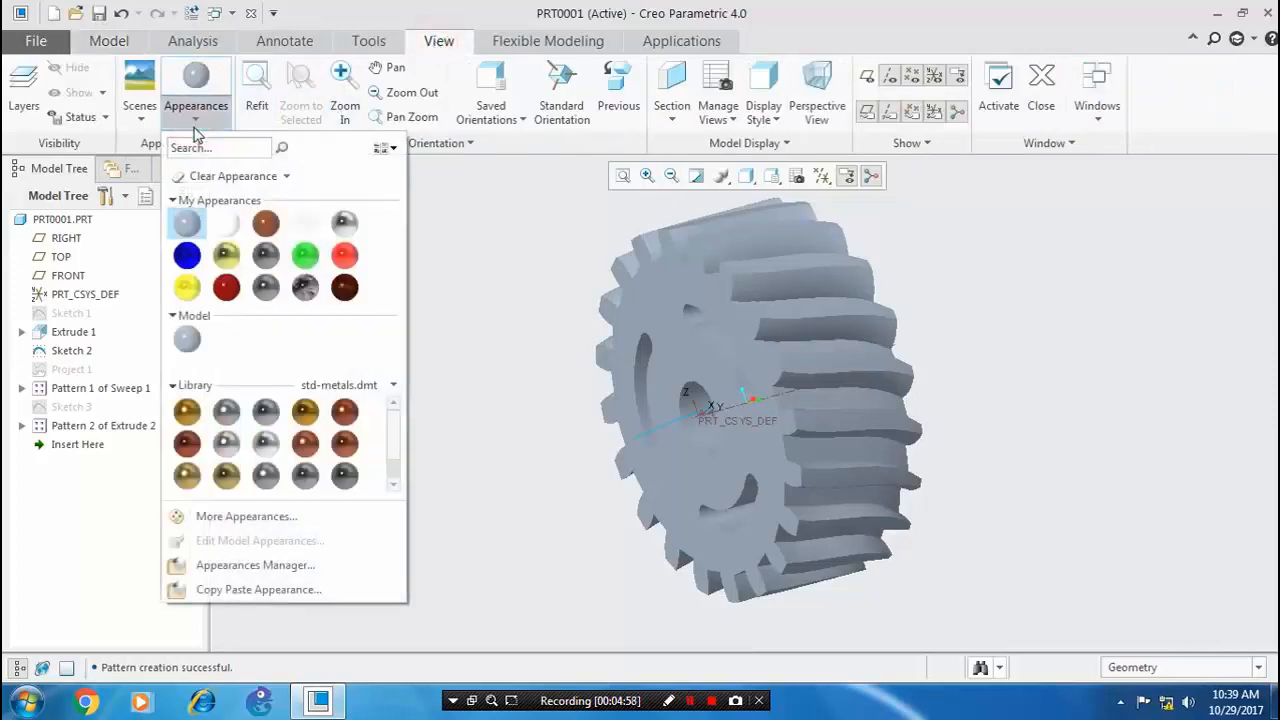
click(266, 288)
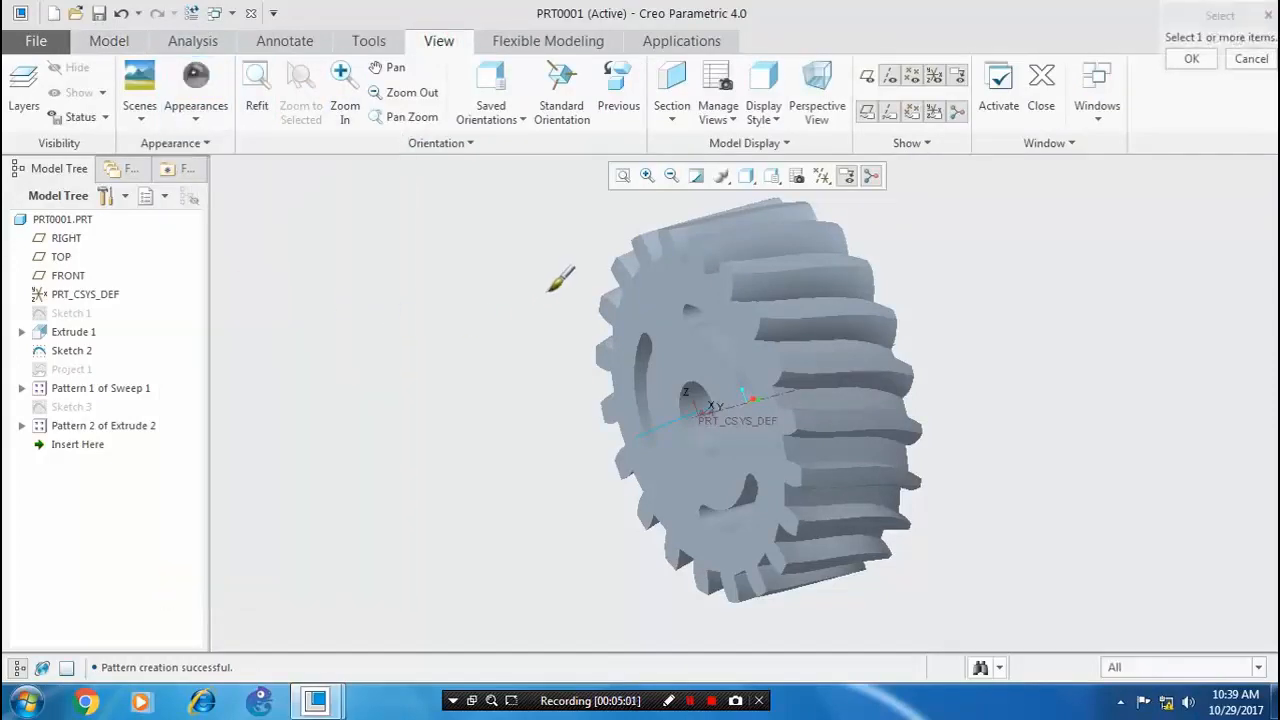
click(627, 285)
middle_click(803, 423)
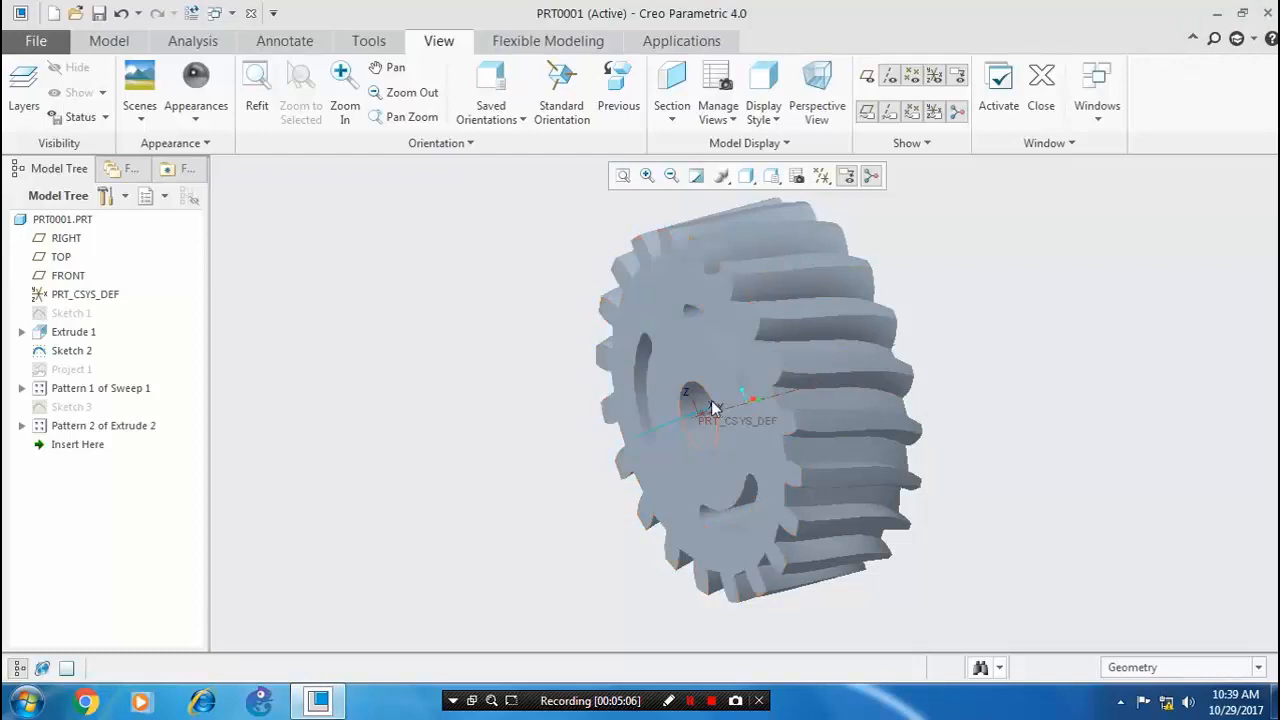
click(88, 389)
ctrl+click(94, 426)
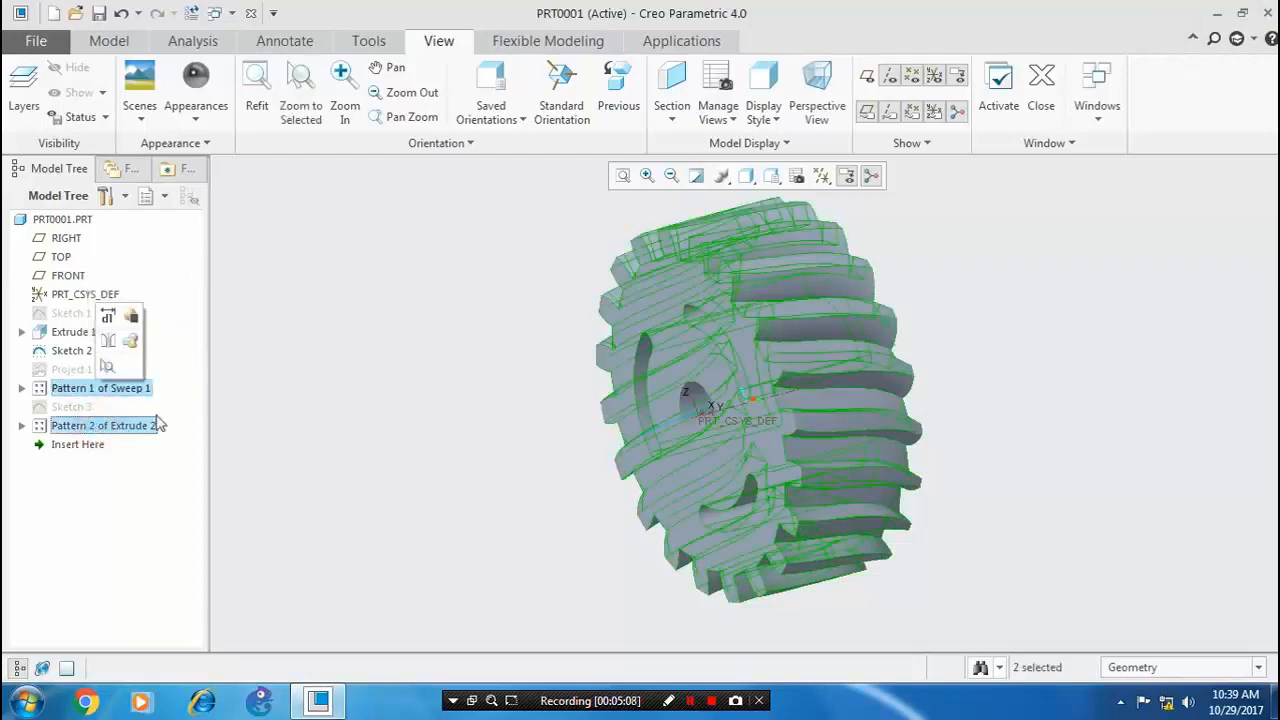
click(228, 411)
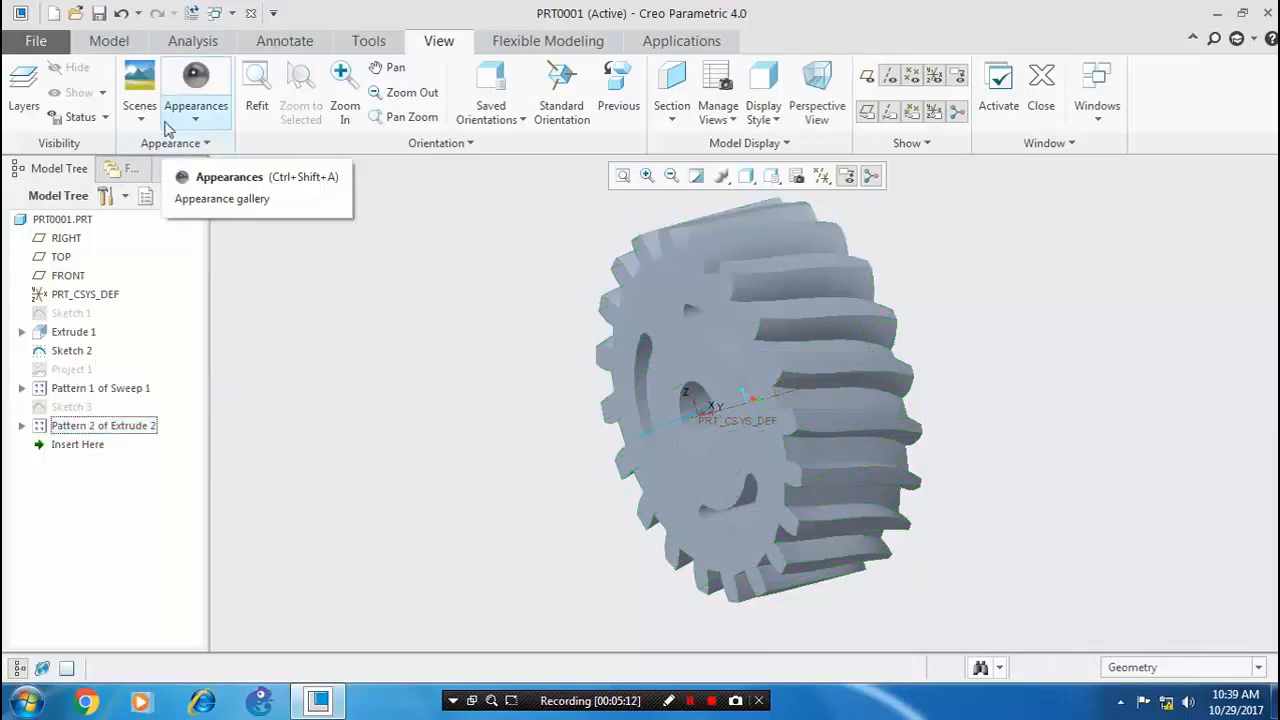
Hide Sketch 2, the curve running across the bore
middle_drag(488, 393, 546, 391)
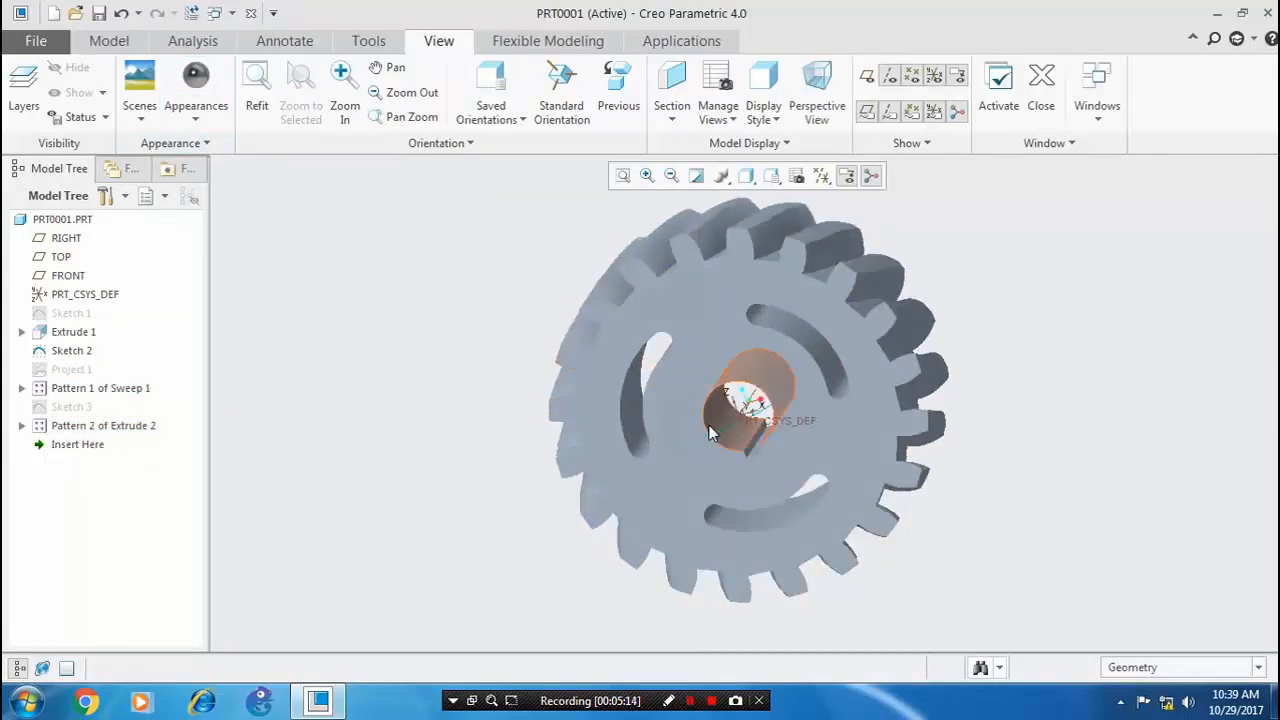
click(721, 433)
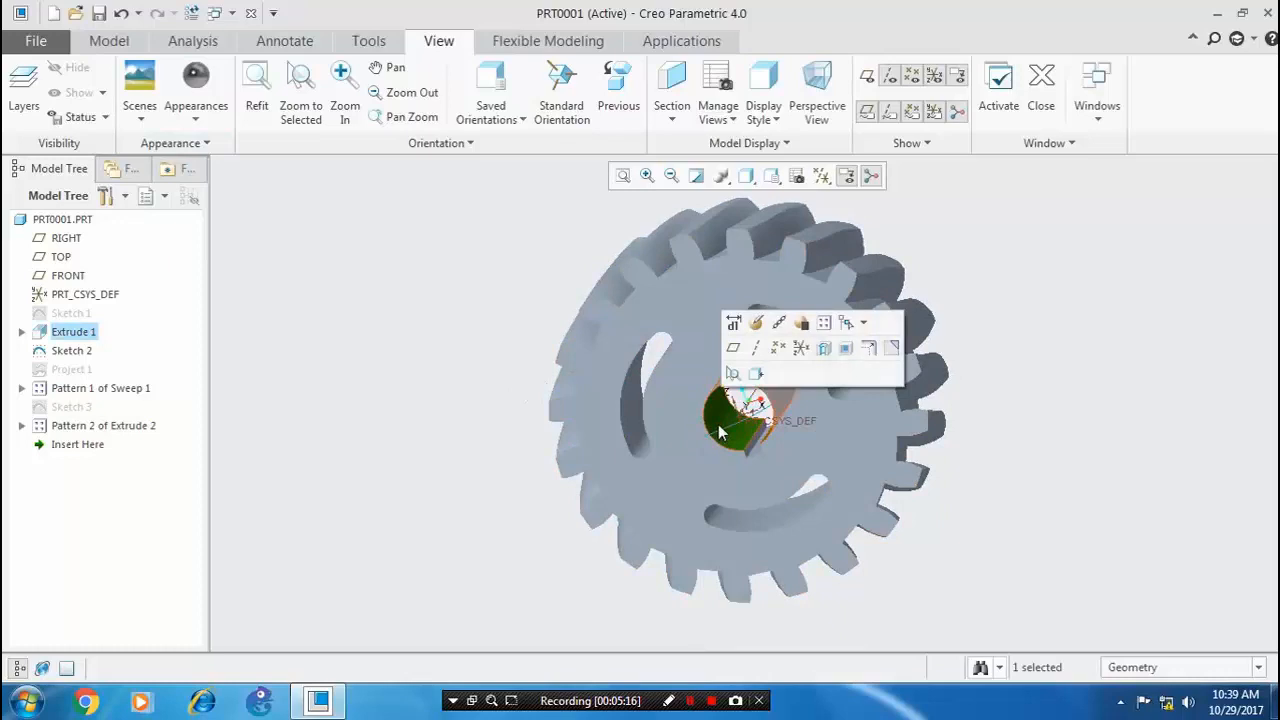
right_click(714, 432)
click(770, 373)
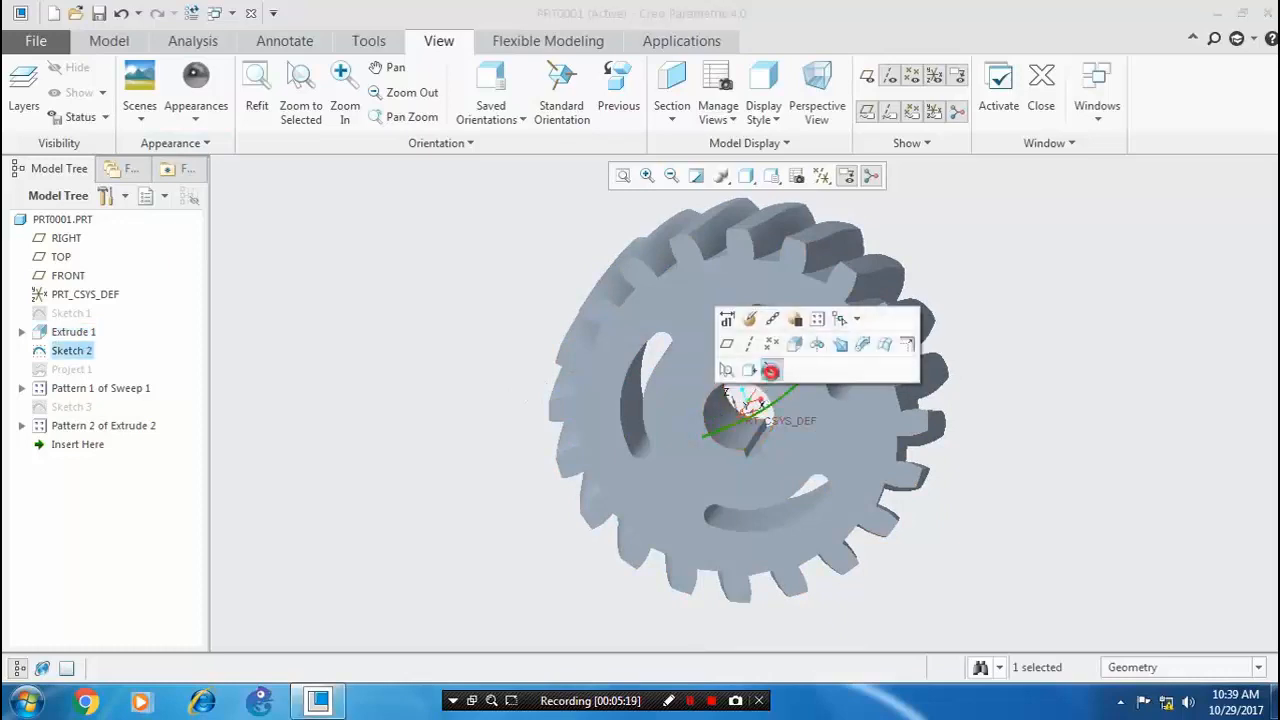
middle_drag(971, 428, 990, 385)
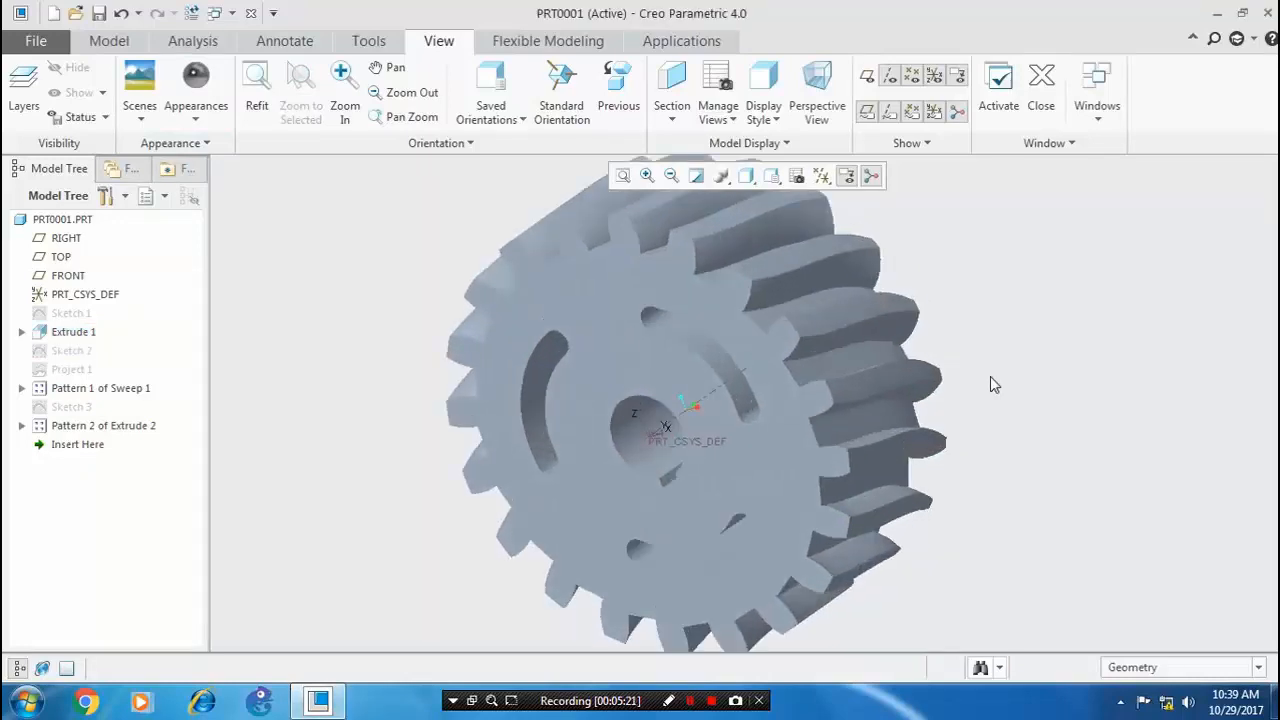
Select the whole gear and apply the ptc-painted-green appearance to it
drag(997, 330, 532, 530)
drag(984, 254, 548, 458)
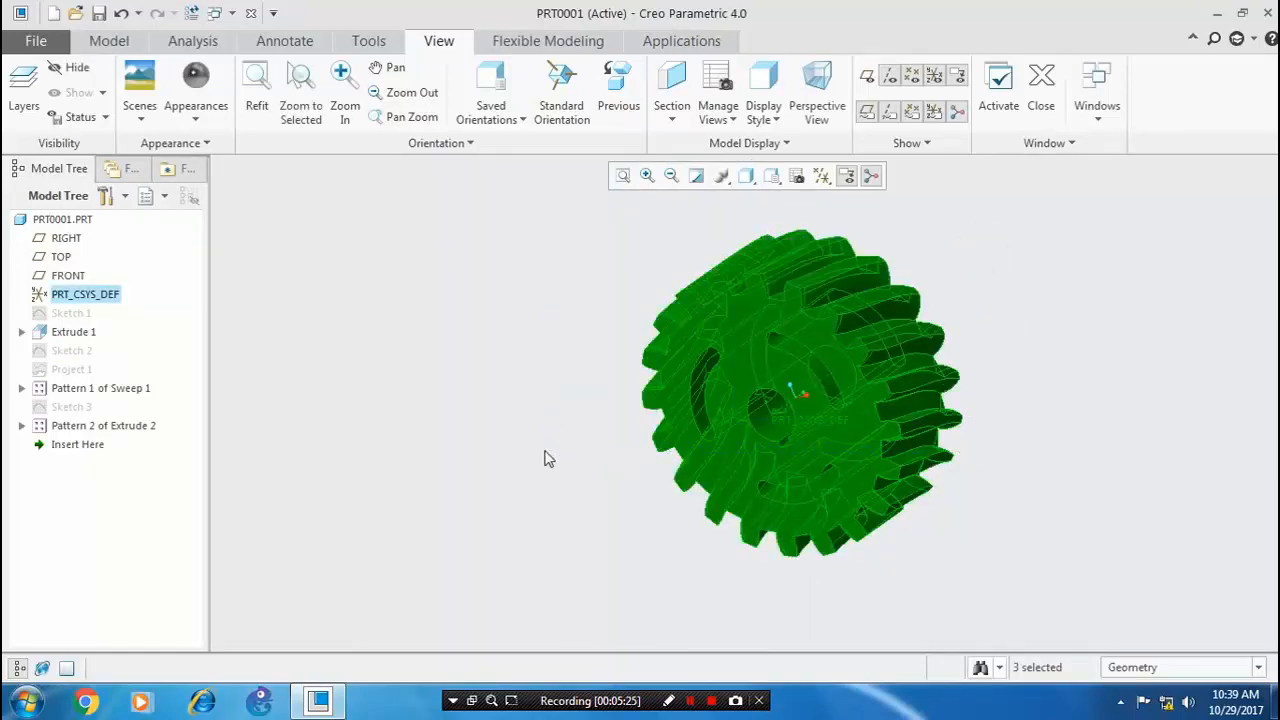
click(142, 118)
click(193, 127)
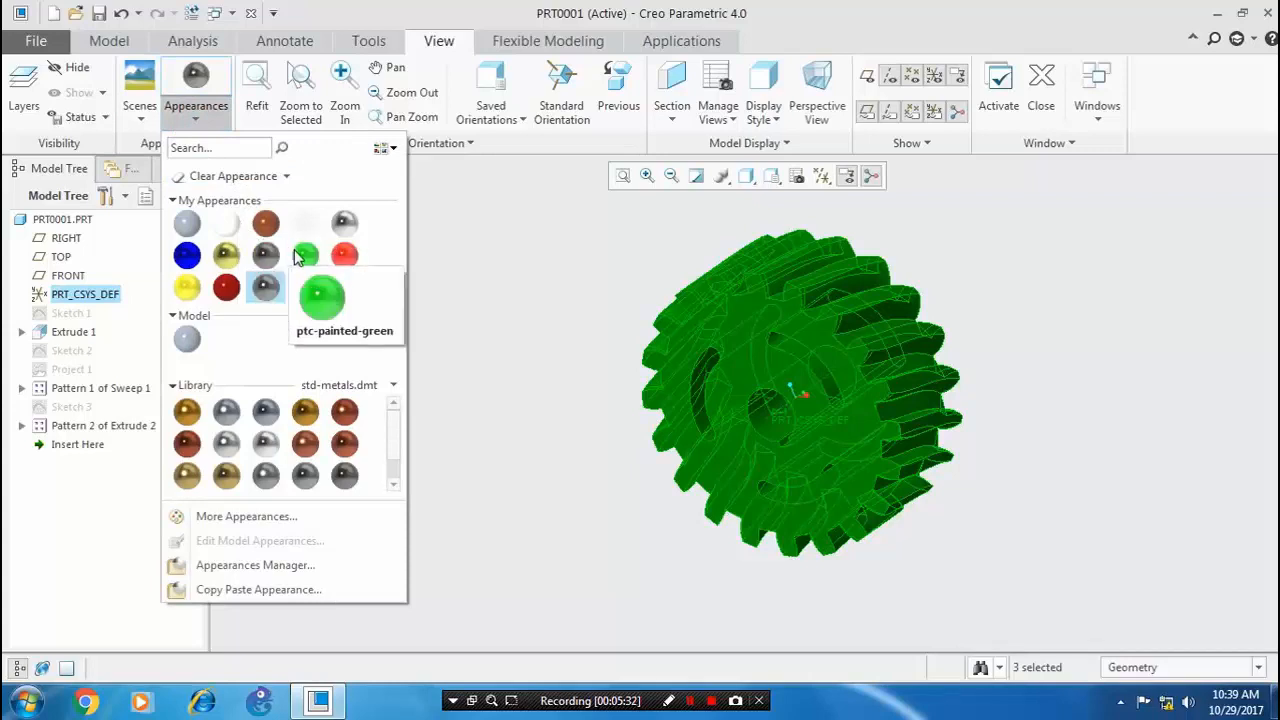
click(305, 256)
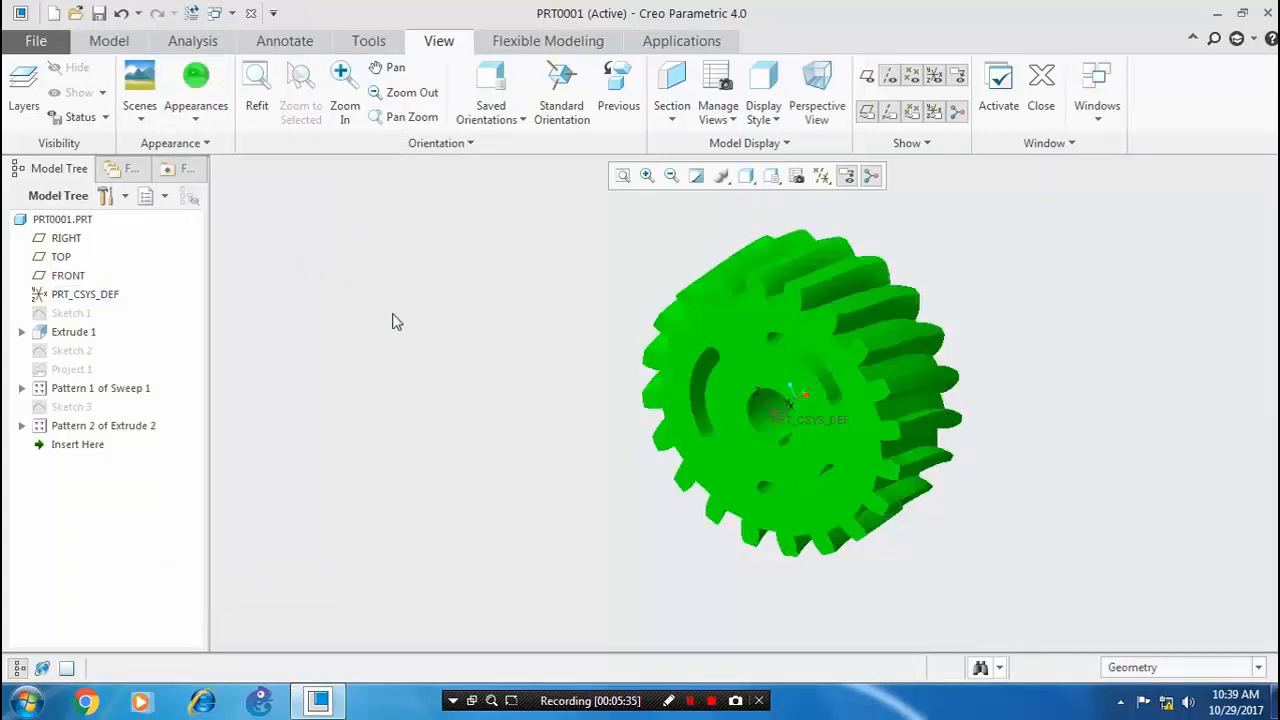
mouse_move(977, 364)
middle_down()
mouse_move(800, 440)
mouse_move(800, 477)
mouse_move(800, 454)
mouse_move(943, 371)
mouse_move(990, 389)
mouse_move(943, 423)
mouse_move(950, 413)
mouse_move(940, 531)
mouse_move(971, 514)
mouse_move(1011, 529)
mouse_move(1000, 487)
mouse_move(1038, 489)
middle_up()
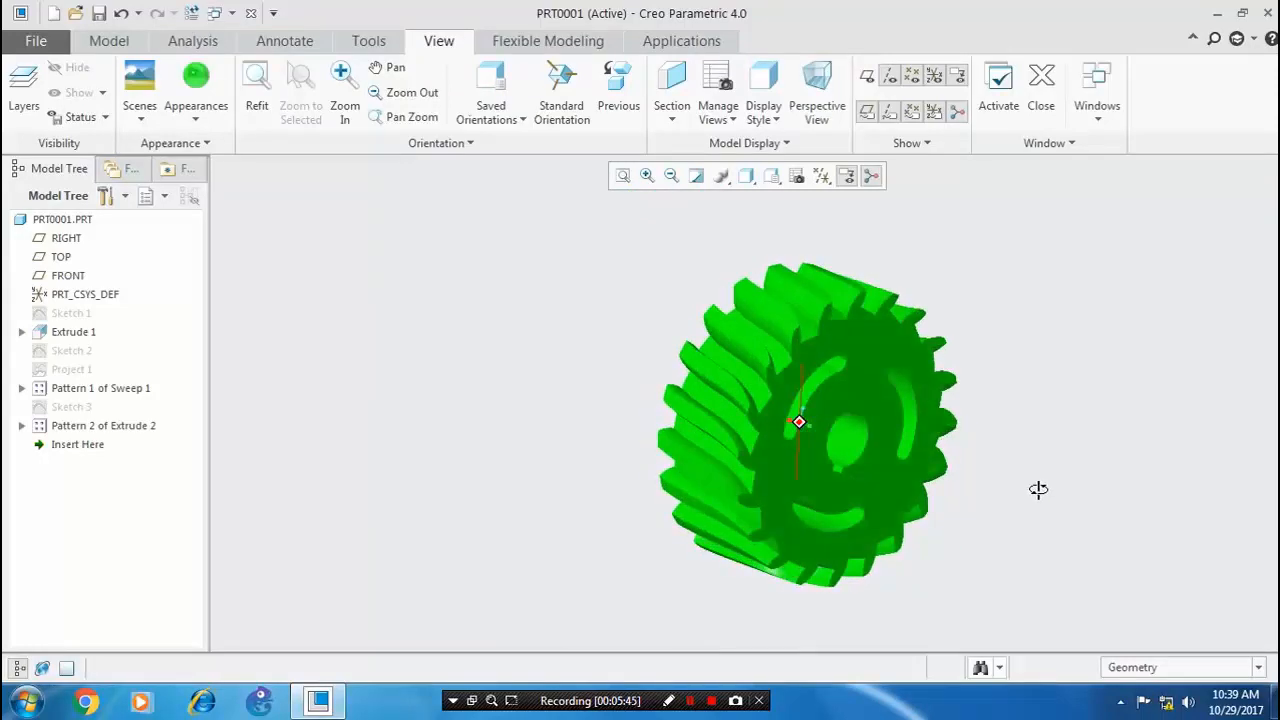
scroll(1038, 471, up, 2)
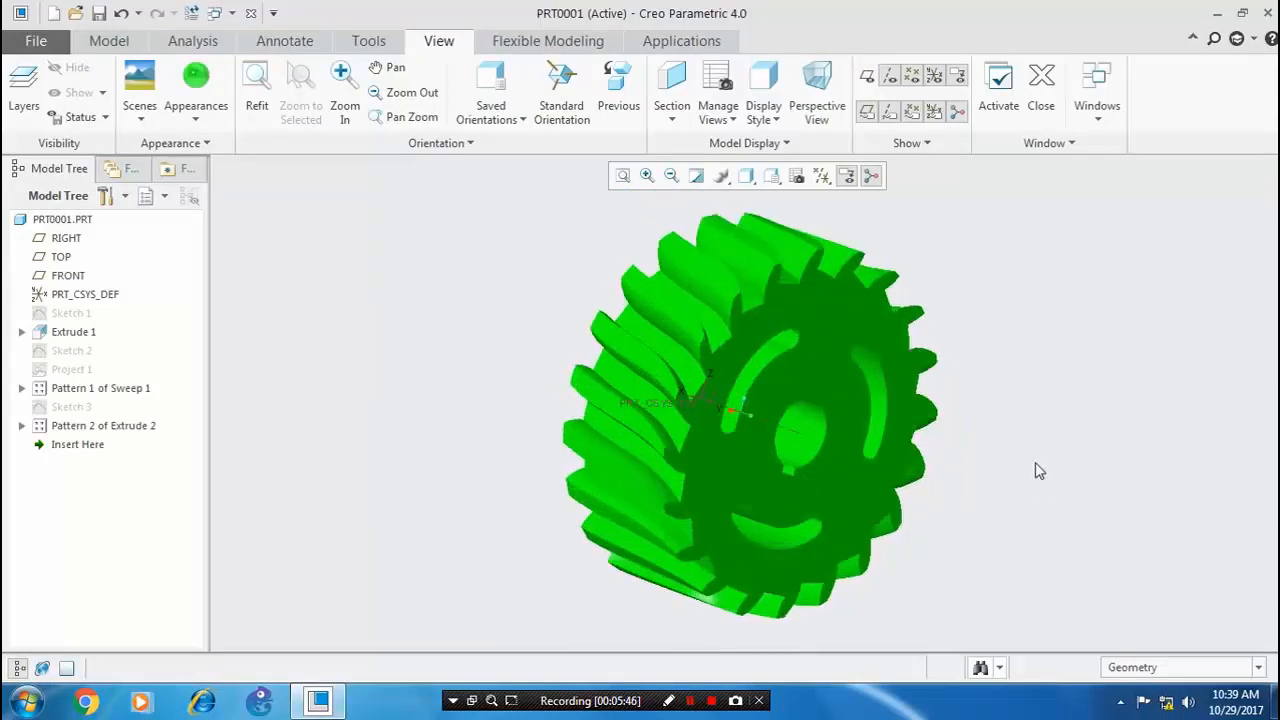